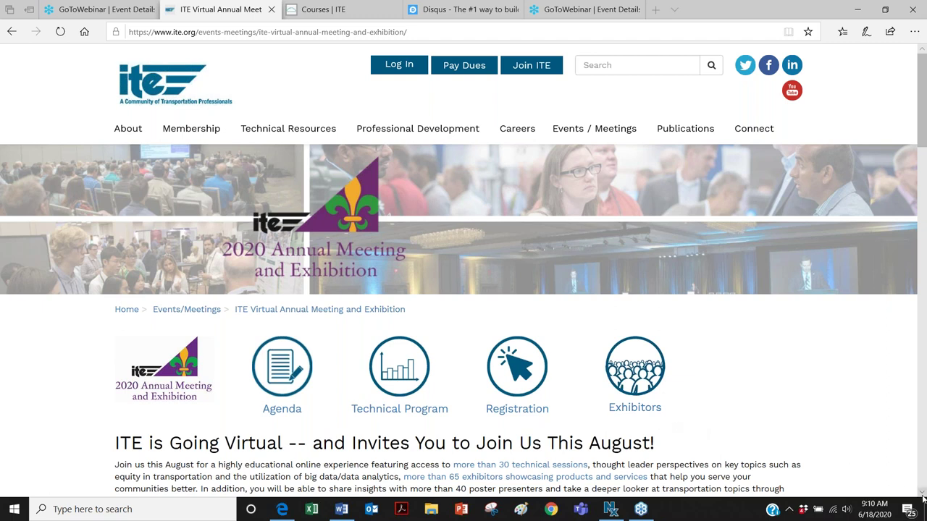
# Step: Browse the 2020 Annual Meeting Current Exhibitors list, then return to the Virtual Annual Meeting page
pyautogui.click(640, 411)
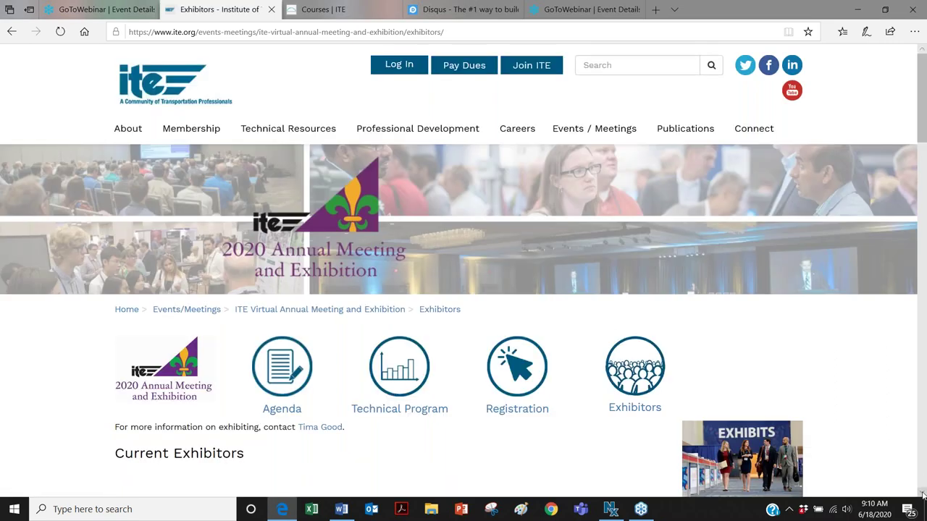
pyautogui.click(922, 494)
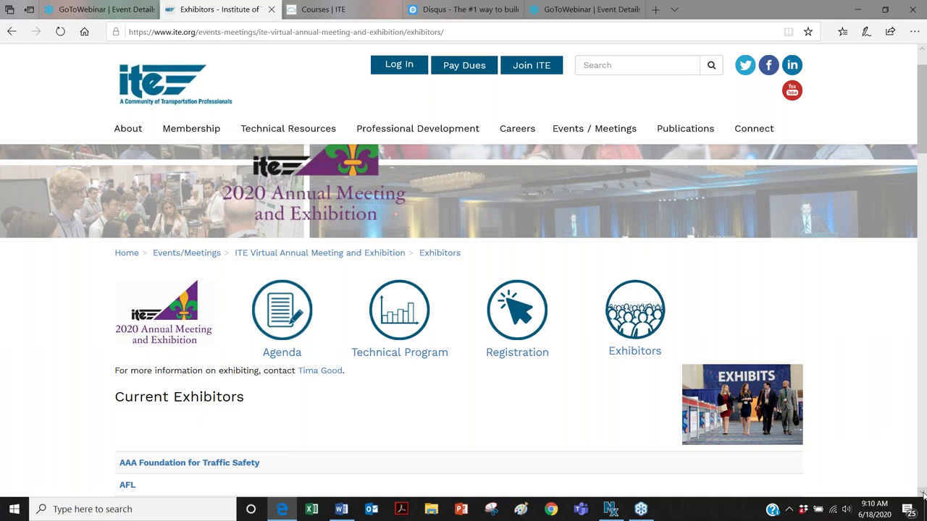
pyautogui.scroll(-3, 922, 495)
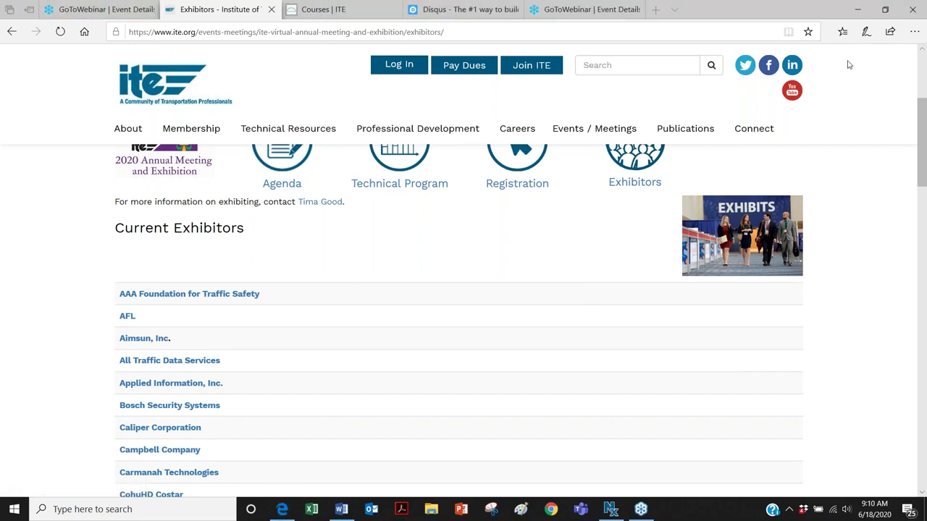
pyautogui.click(923, 50)
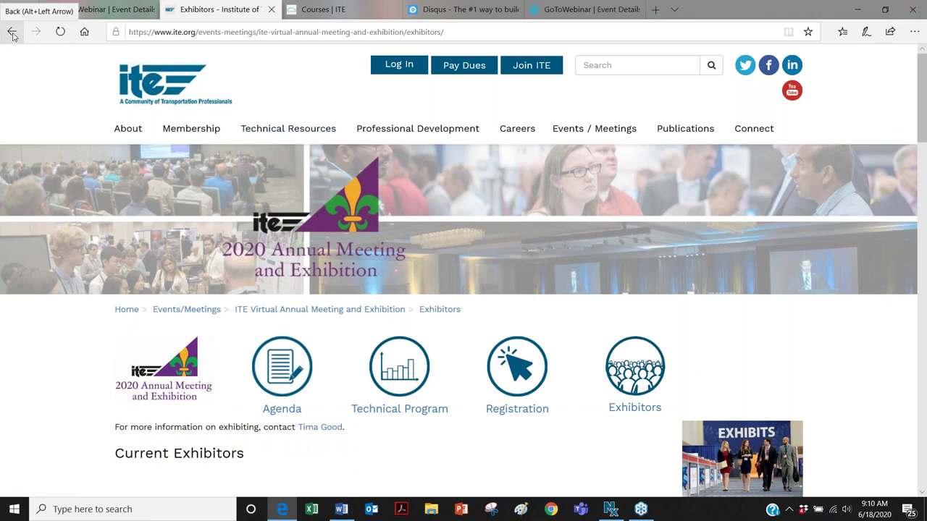
pyautogui.click(12, 34)
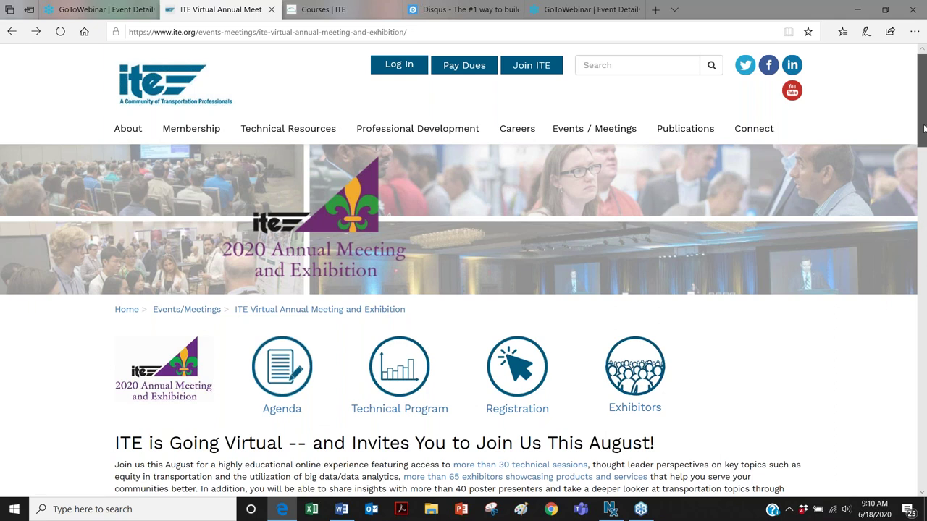
# Step: Scroll down to the August 4–6, 11–13 and 18–20 session dates
pyautogui.moveTo(923, 128); pyautogui.dragTo(923, 179)
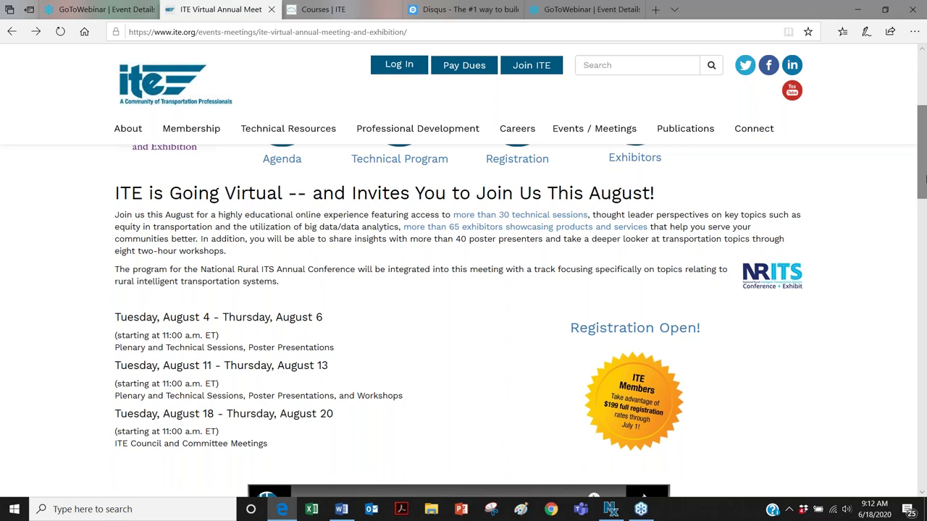
pyautogui.moveTo(925, 162); pyautogui.dragTo(924, 101)
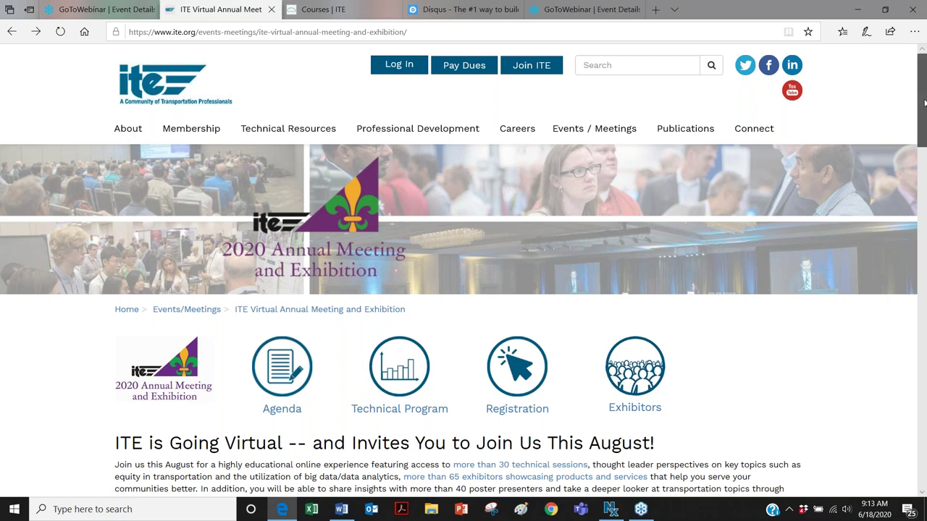
pyautogui.moveTo(924, 103); pyautogui.dragTo(924, 121)
pyautogui.scroll(2, 734, 71)
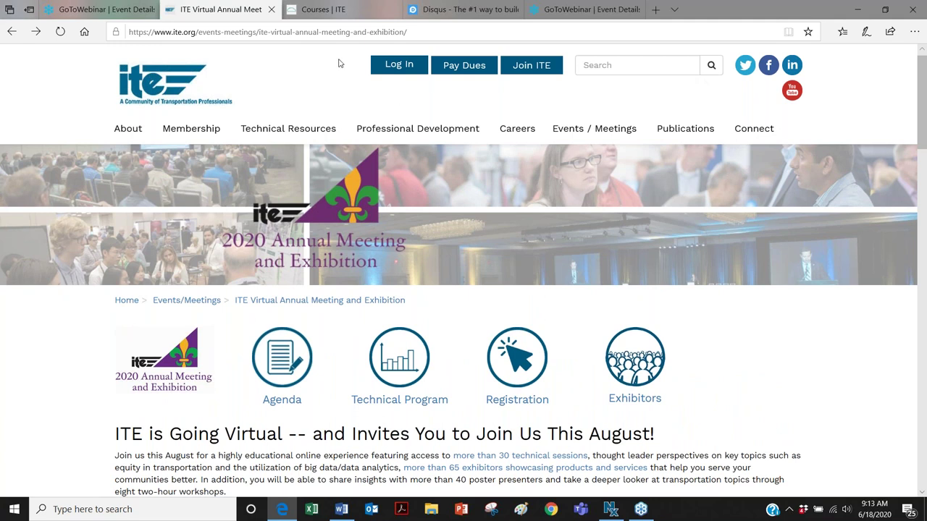
# Step: Open the ITE 2020 Annual Meeting and Exhibition course from Courses | ITE and view its six day sections
pyautogui.click(328, 13)
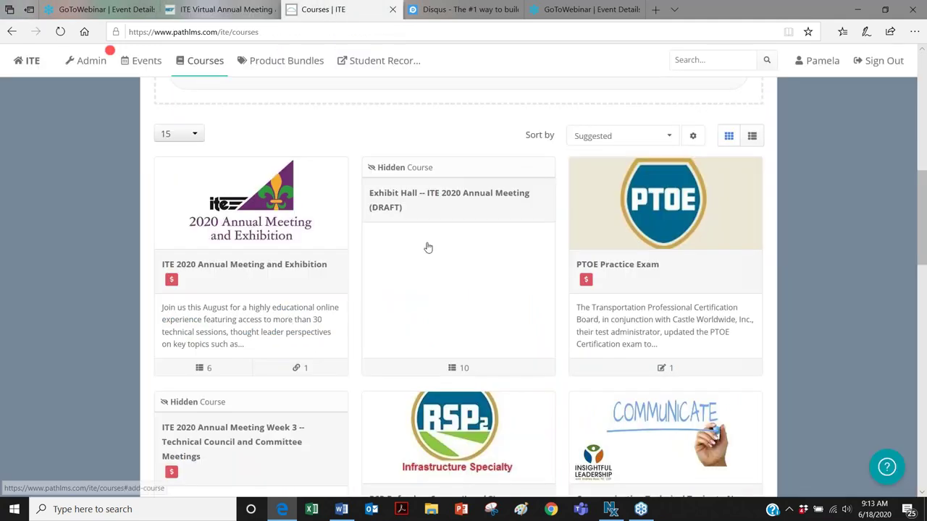
pyautogui.click(284, 286)
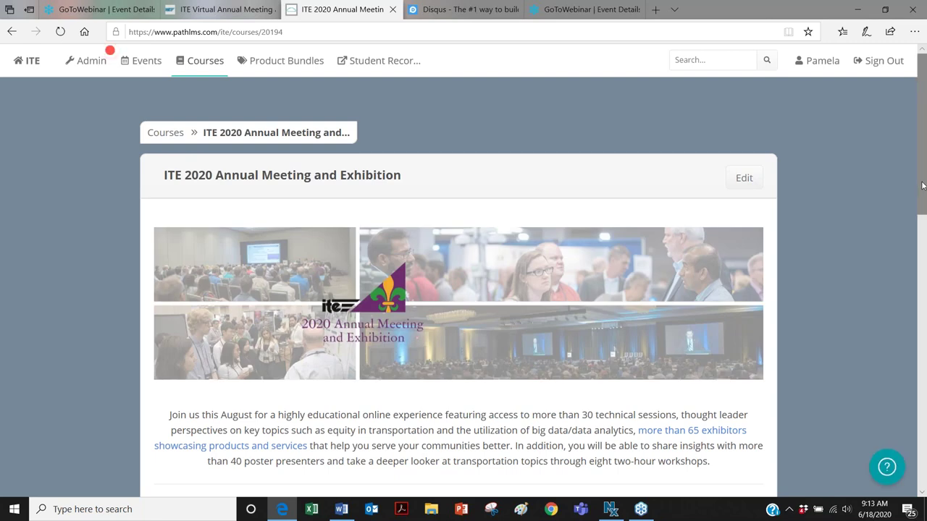
pyautogui.moveTo(922, 186); pyautogui.dragTo(923, 190)
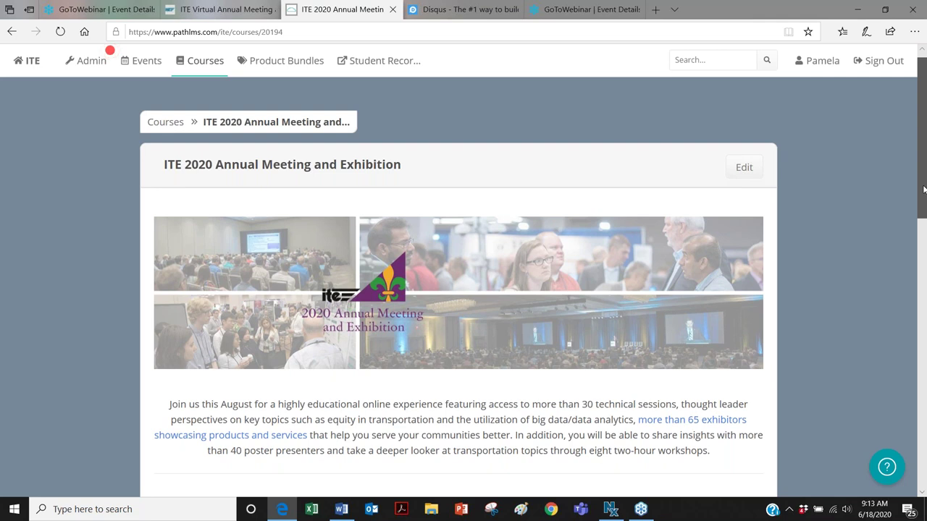
pyautogui.moveTo(923, 190); pyautogui.dragTo(926, 211)
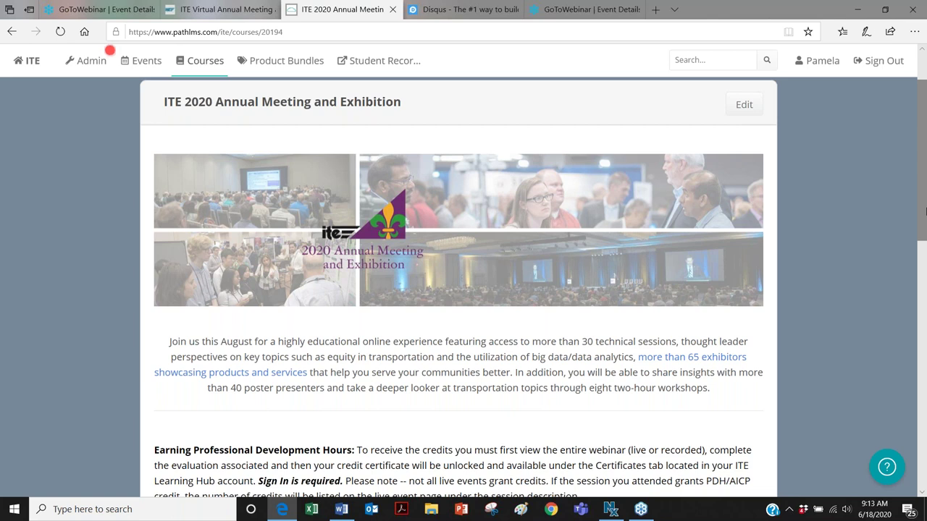
pyautogui.moveTo(925, 209); pyautogui.dragTo(925, 404)
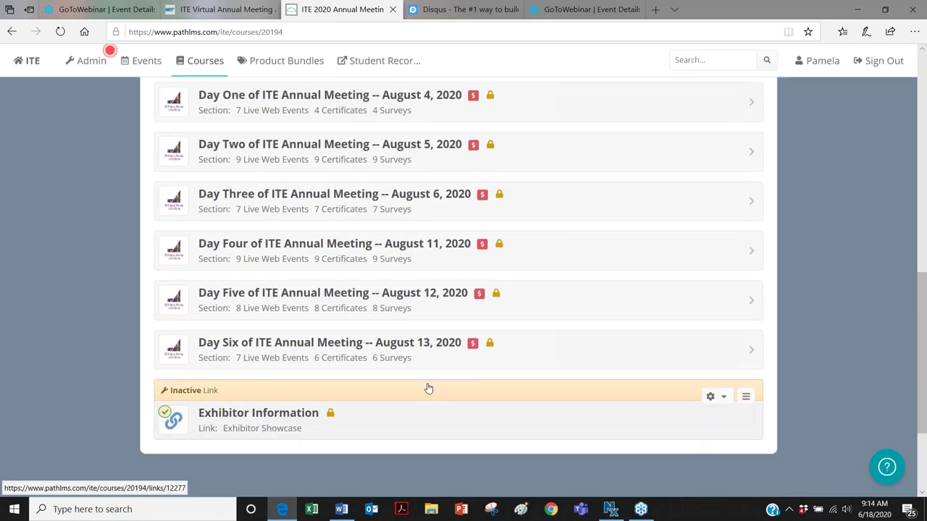
pyautogui.click(314, 98)
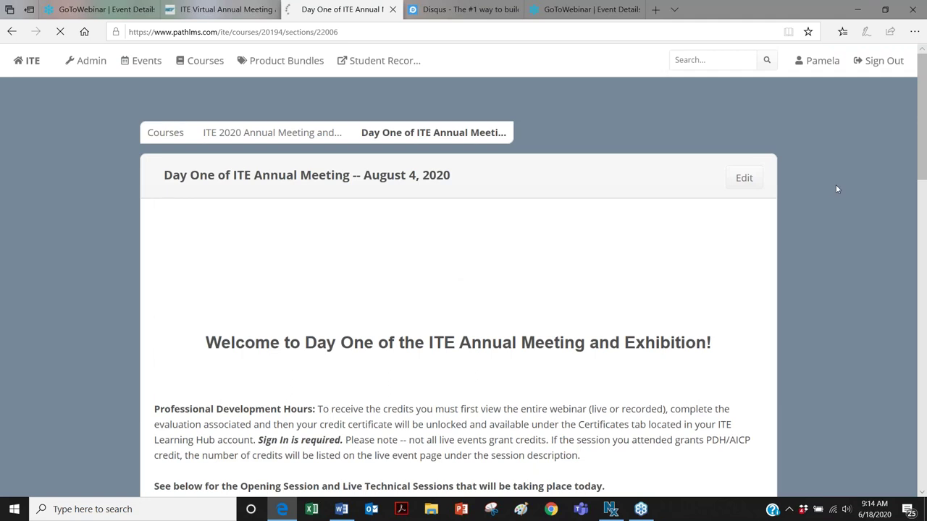
pyautogui.moveTo(923, 87); pyautogui.dragTo(924, 375)
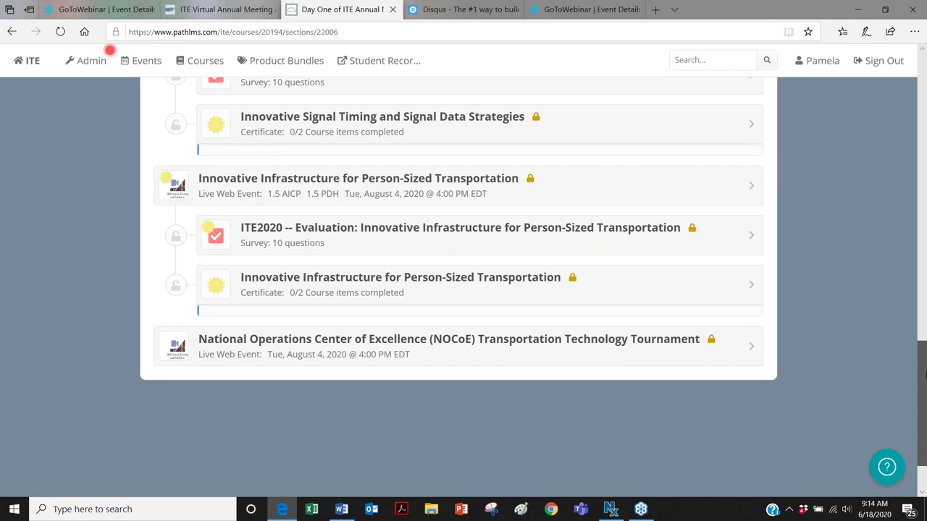
pyautogui.moveTo(924, 376); pyautogui.dragTo(923, 166)
pyautogui.click(12, 33)
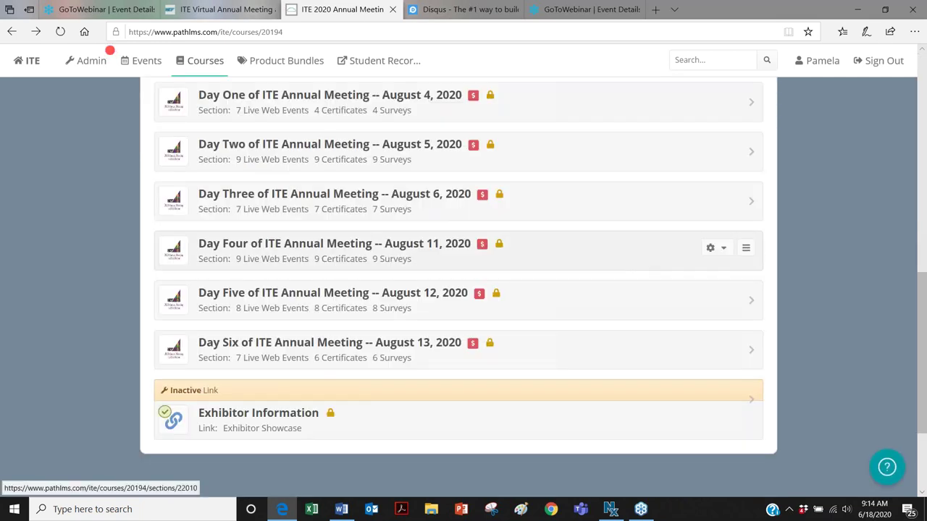
pyautogui.click(276, 416)
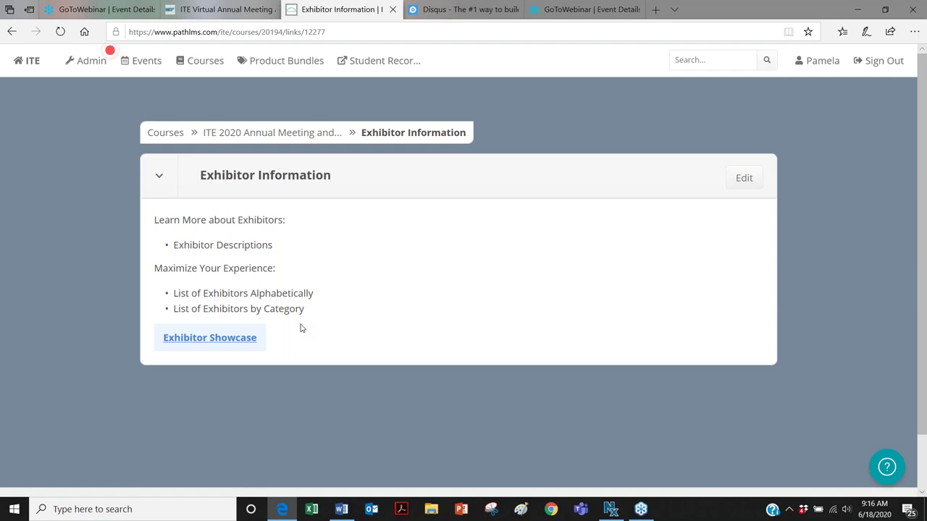
# Step: Open the draft Exhibit Hall -- ITE 2020 Annual Meeting course with its exhibitor logos
pyautogui.click(234, 343)
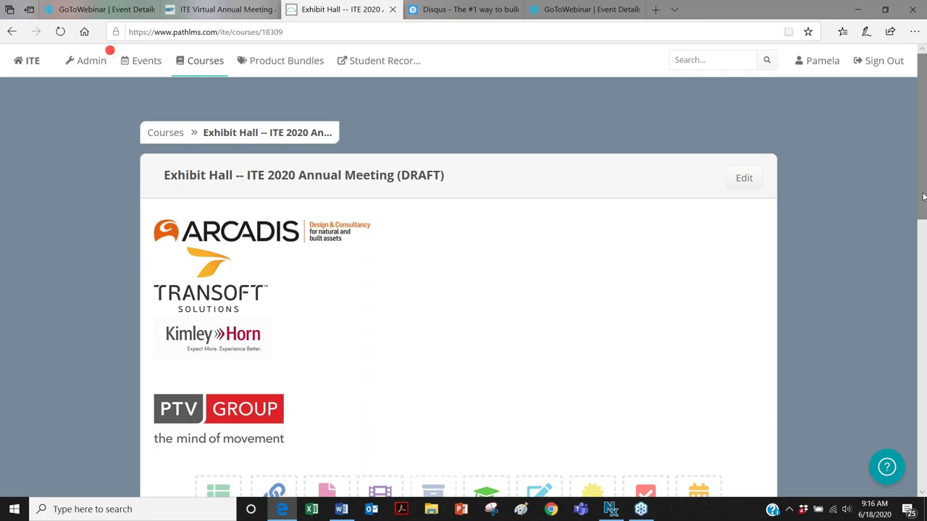
pyautogui.moveTo(923, 196); pyautogui.dragTo(925, 288)
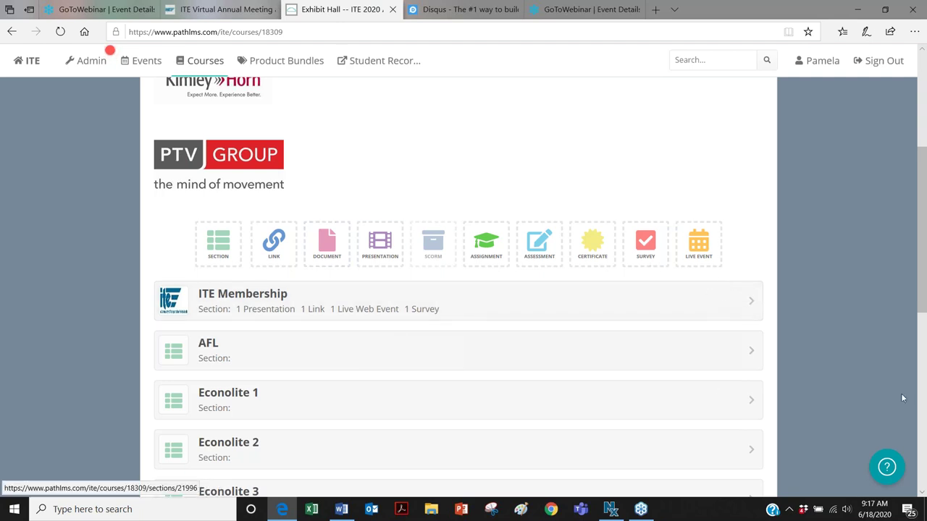
pyautogui.moveTo(925, 252); pyautogui.dragTo(924, 291)
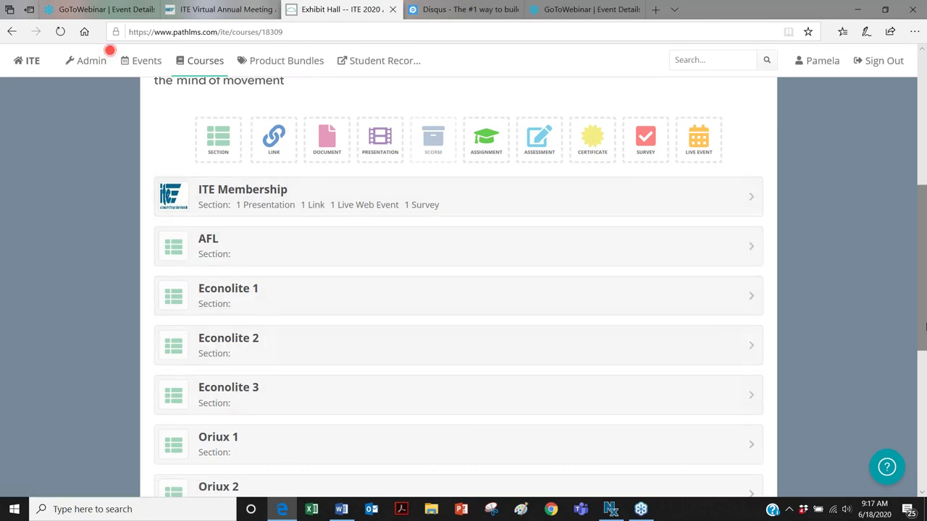
pyautogui.scroll(2, 925, 327)
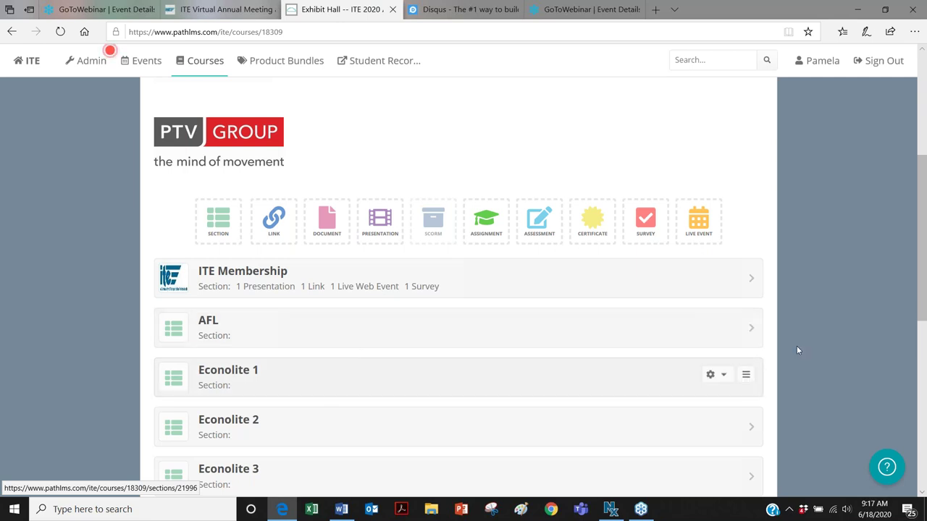
pyautogui.moveTo(925, 303); pyautogui.dragTo(925, 324)
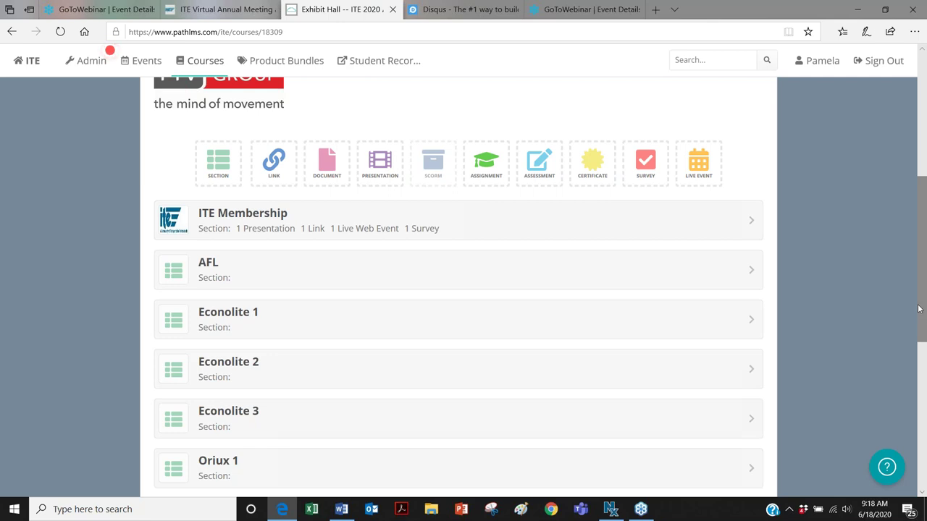
pyautogui.moveTo(923, 310); pyautogui.dragTo(922, 258)
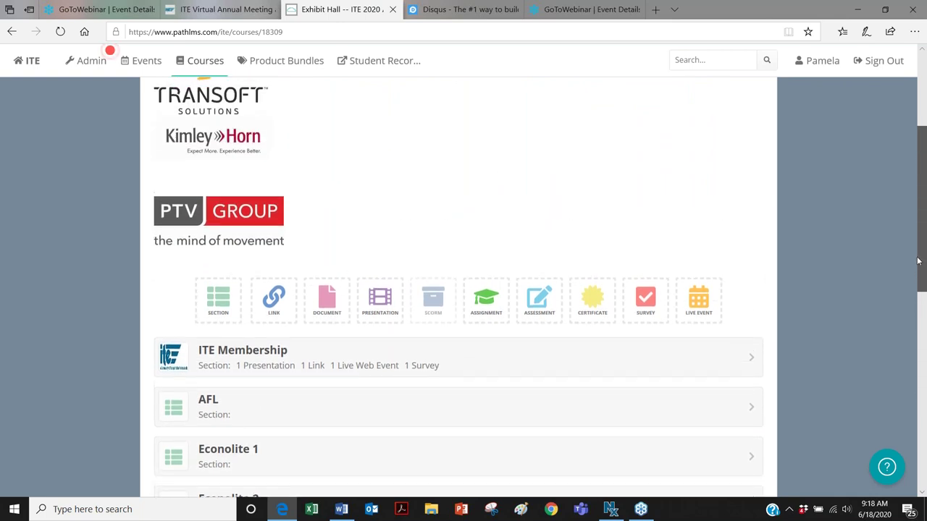
pyautogui.click(252, 360)
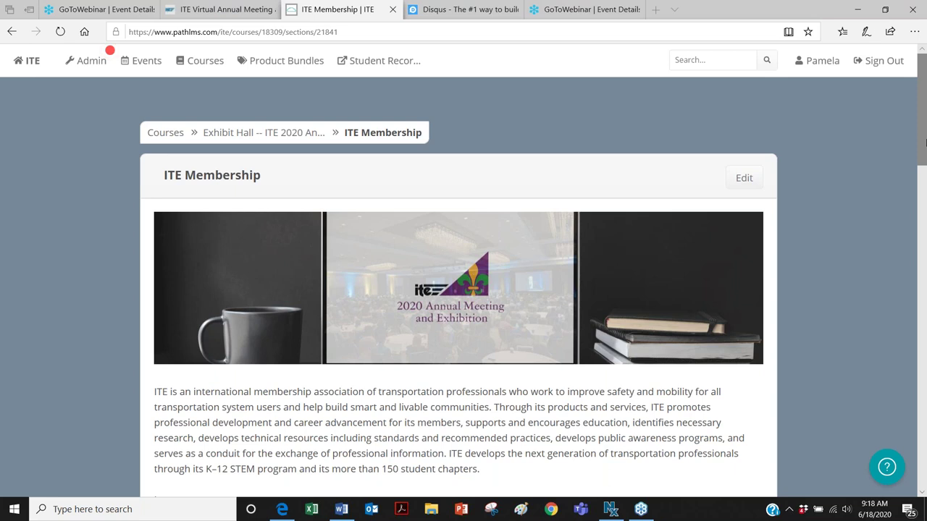
pyautogui.moveTo(925, 143); pyautogui.dragTo(924, 176)
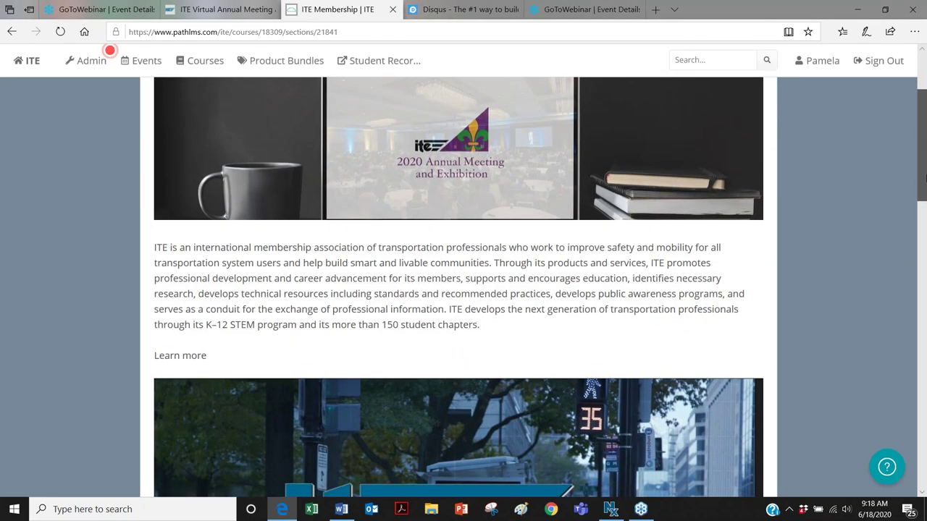
pyautogui.moveTo(925, 177); pyautogui.dragTo(924, 347)
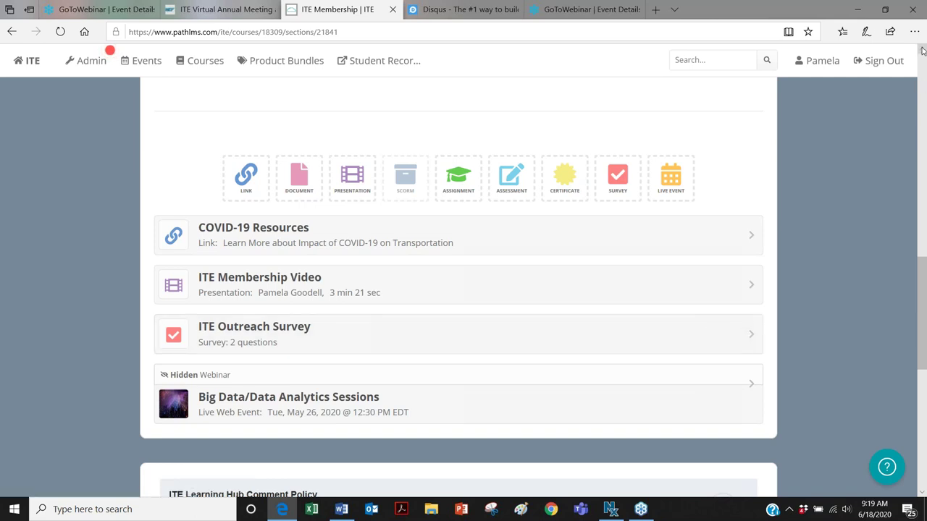
pyautogui.scroll(8, 922, 50)
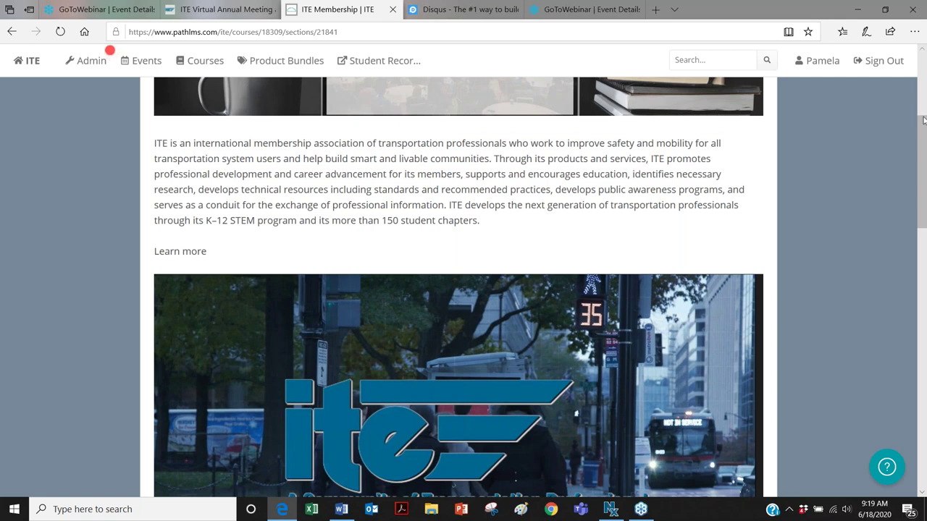
pyautogui.scroll(3, 921, 113)
pyautogui.scroll(2, 920, 114)
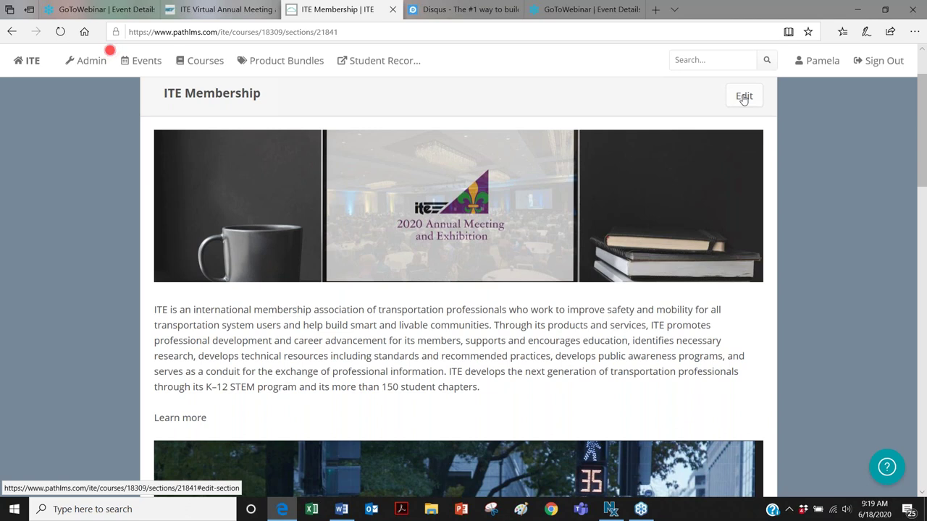
pyautogui.click(743, 97)
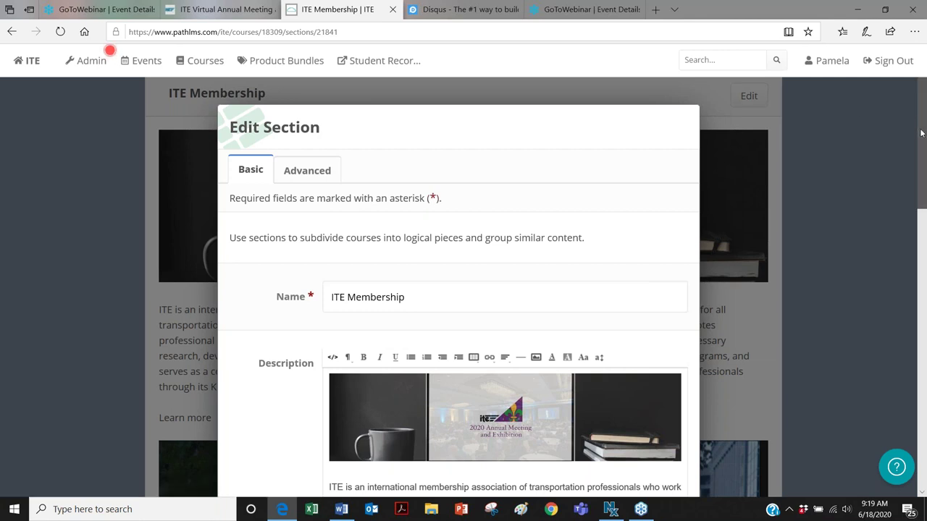
# Step: Append ': Trip Generation Manual' to the ITE Membership section name, correcting typos
pyautogui.moveTo(922, 132); pyautogui.dragTo(925, 180)
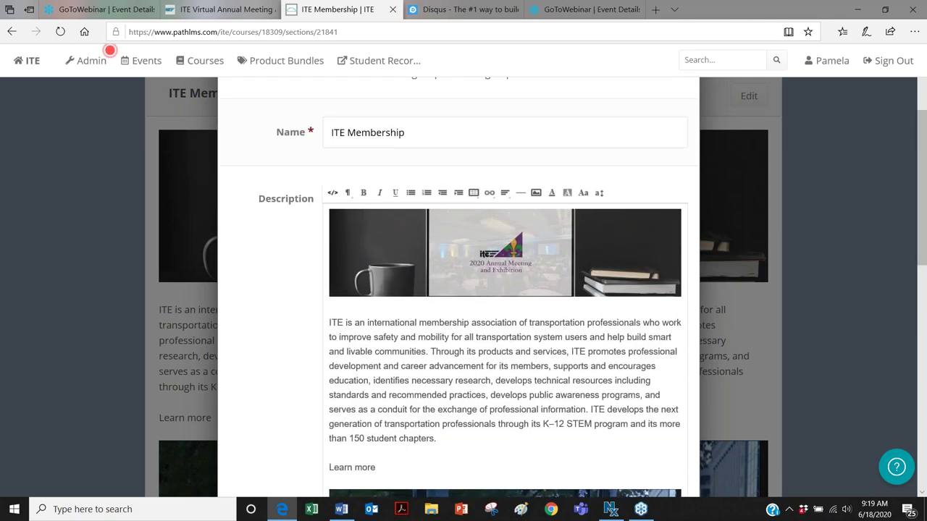
pyautogui.click(409, 132)
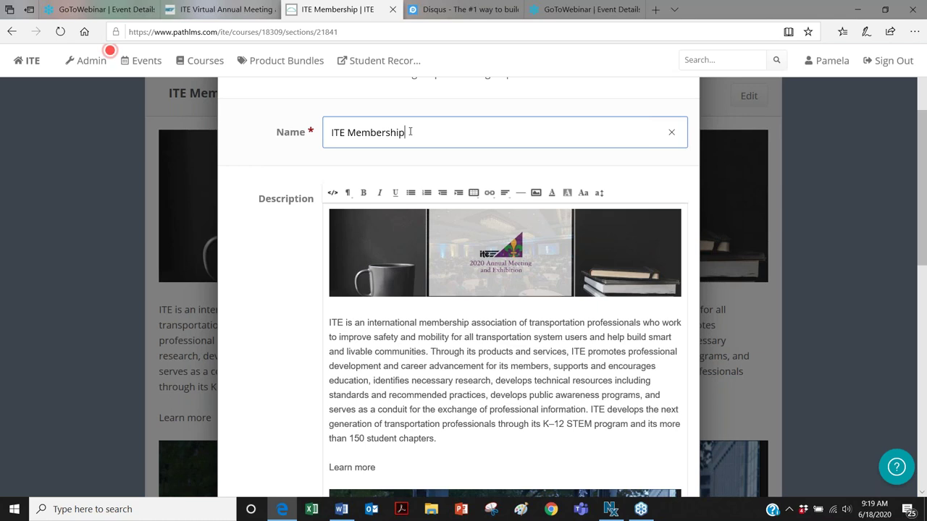
pyautogui.write(':')
pyautogui.write('Trip Generation Man')
pyautogui.press('BackSpace')
pyautogui.press('BackSpace')
pyautogui.write('Manul')
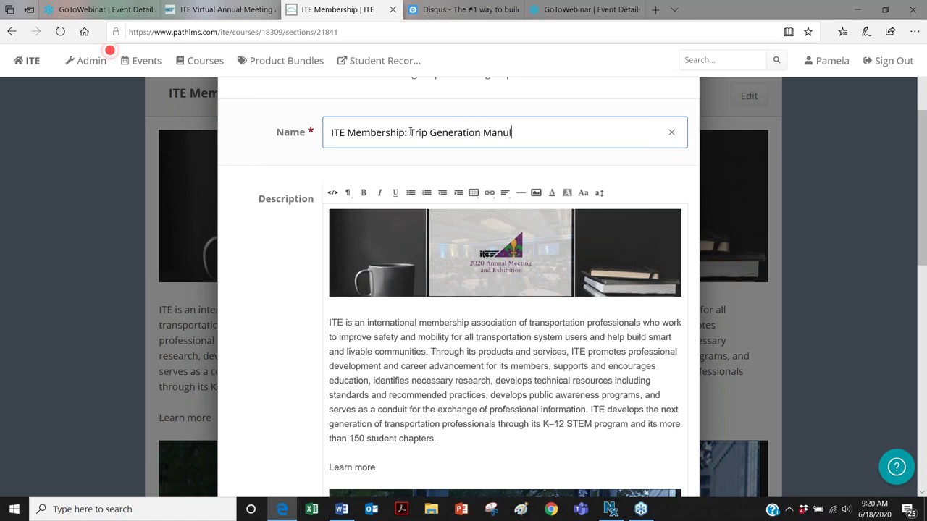
pyautogui.press('BackSpace')
pyautogui.write('al')
pyautogui.moveTo(920, 128); pyautogui.dragTo(920, 151)
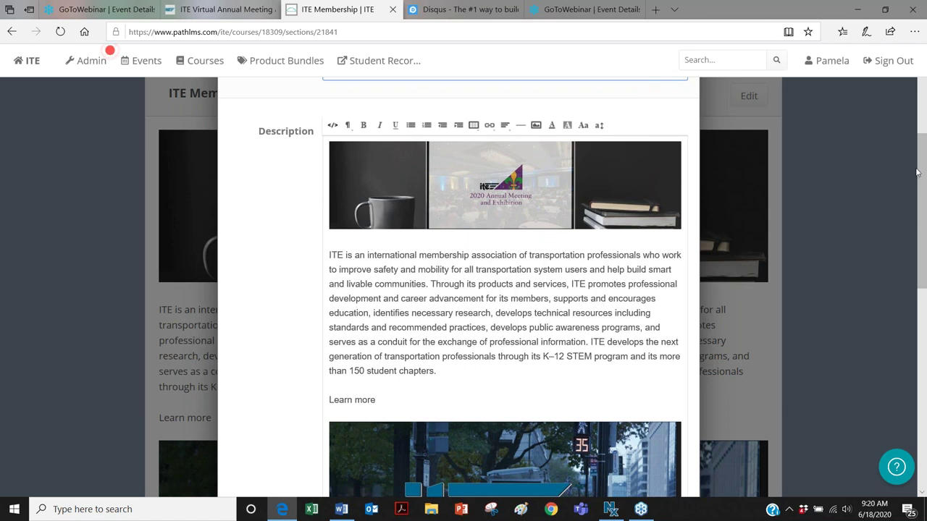
pyautogui.scroll(-2, 918, 173)
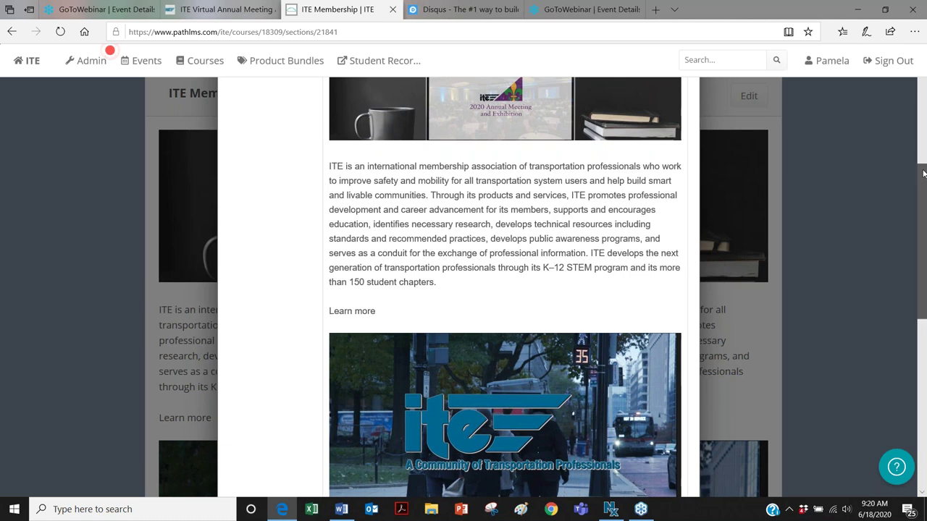
pyautogui.scroll(-1, 924, 185)
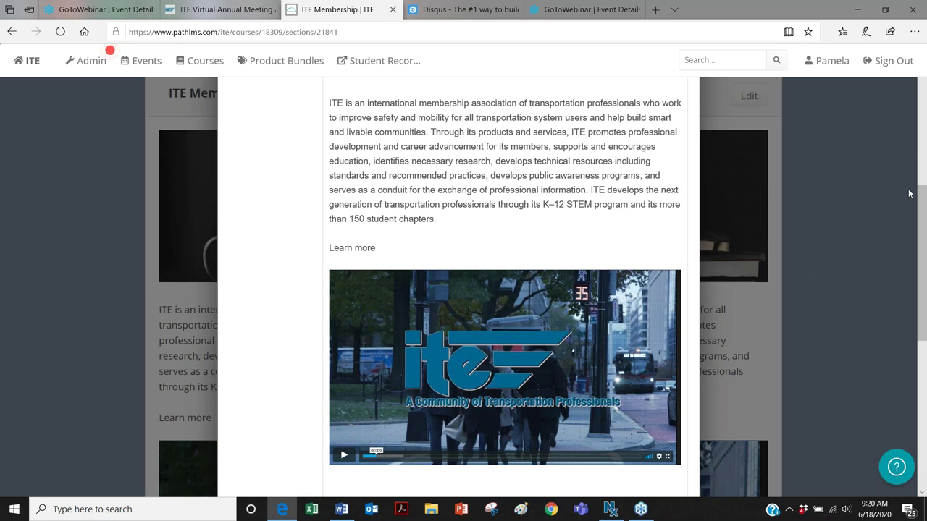
pyautogui.moveTo(922, 192); pyautogui.dragTo(914, 96)
pyautogui.scroll(-2, 914, 96)
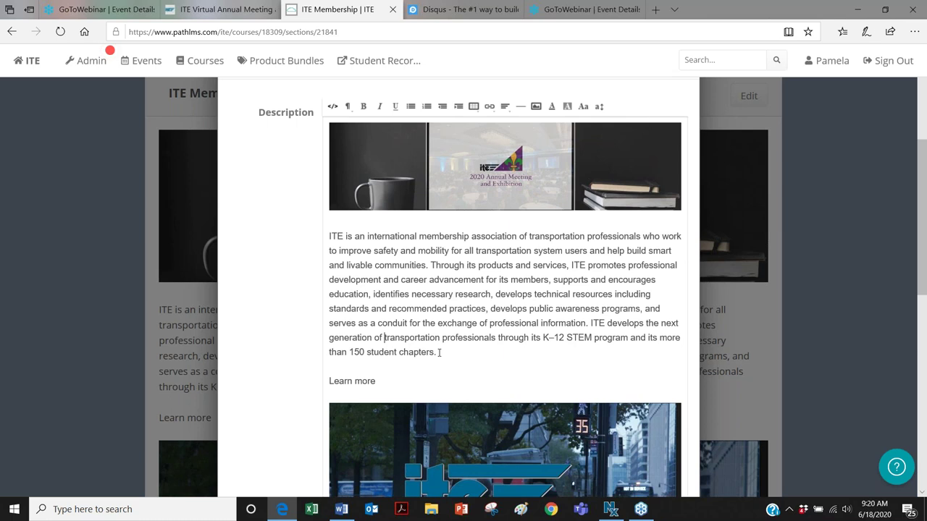
pyautogui.moveTo(438, 352); pyautogui.dragTo(329, 236)
pyautogui.hotkey('ctrl', 'c')
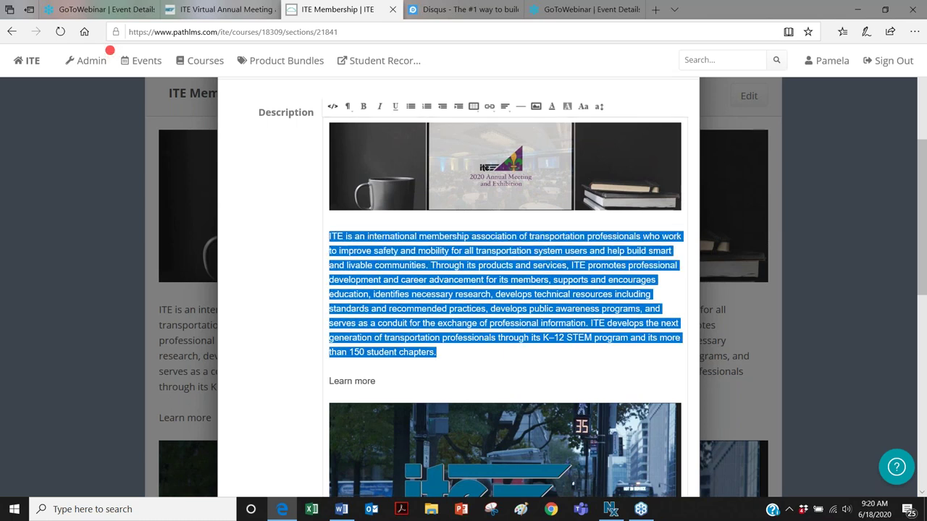
pyautogui.press('Delete')
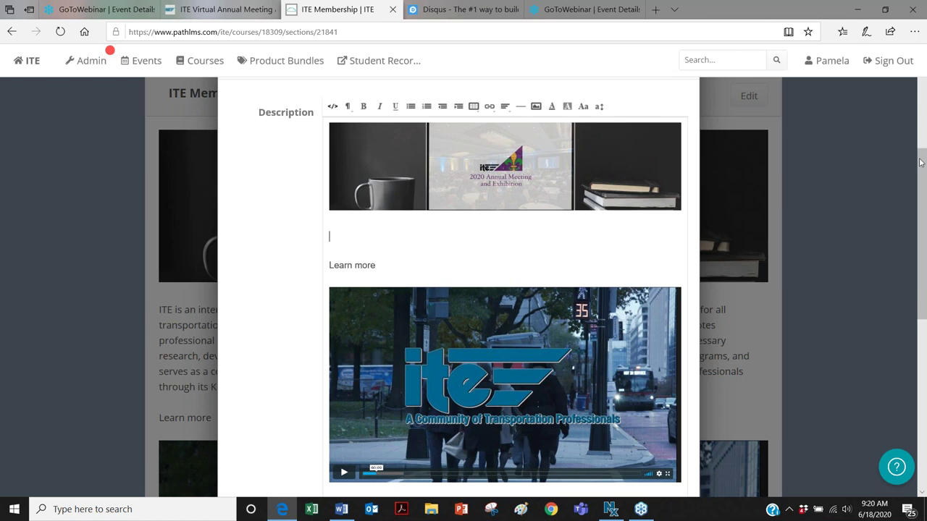
pyautogui.scroll(-2, 920, 184)
pyautogui.scroll(-2, 920, 184)
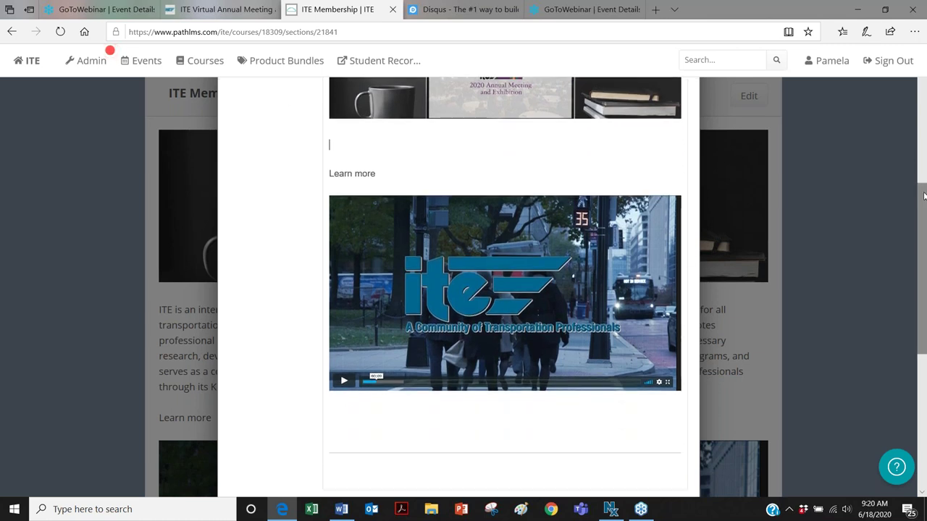
pyautogui.moveTo(921, 178); pyautogui.dragTo(913, 111)
pyautogui.scroll(2, 914, 111)
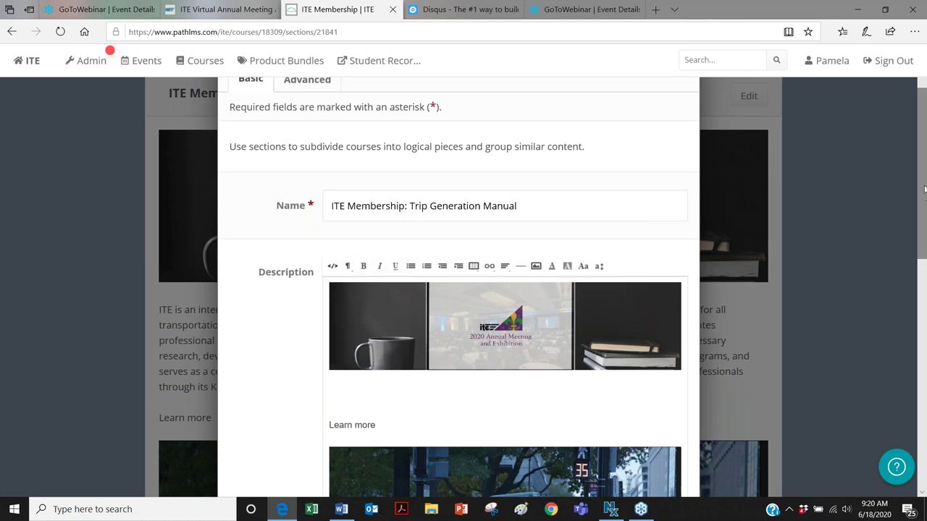
pyautogui.scroll(-1, 924, 205)
pyautogui.scroll(-3, 923, 204)
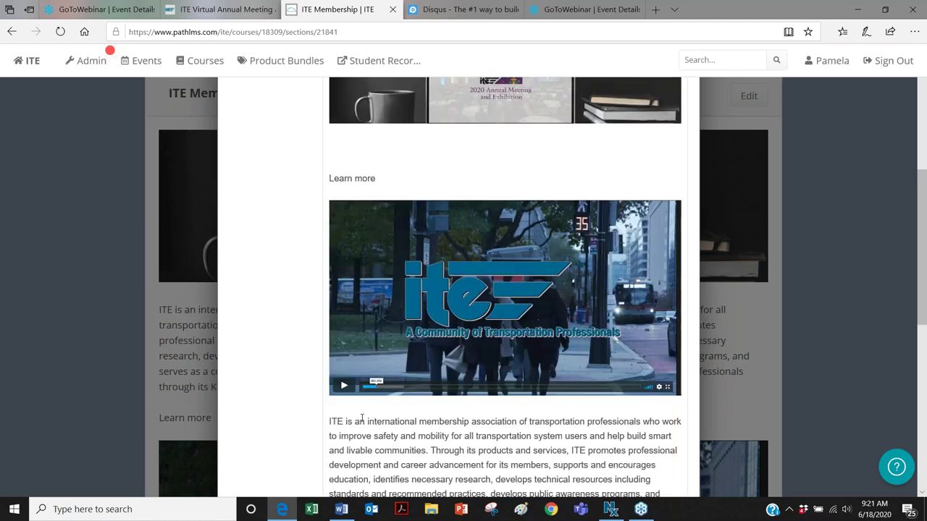
pyautogui.hotkey('ctrl', 'z')
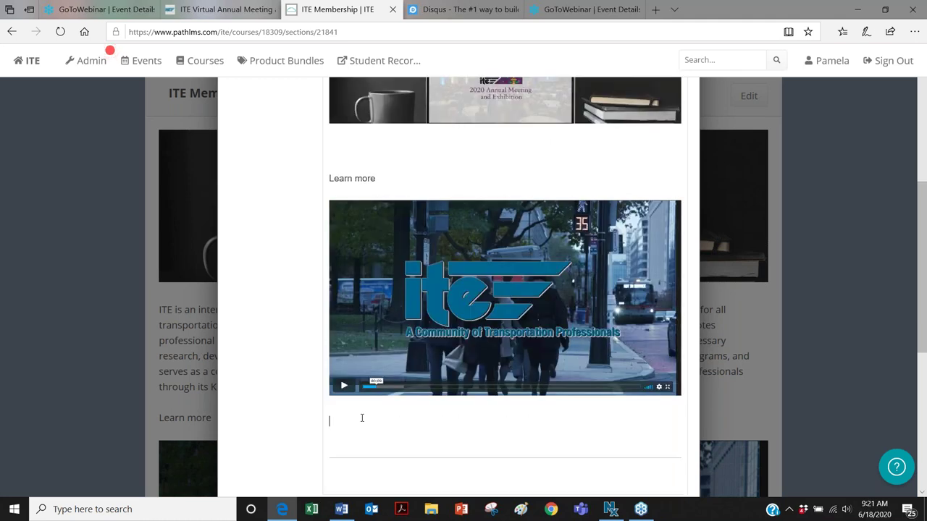
pyautogui.click(348, 155)
pyautogui.hotkey('ctrl', 'v')
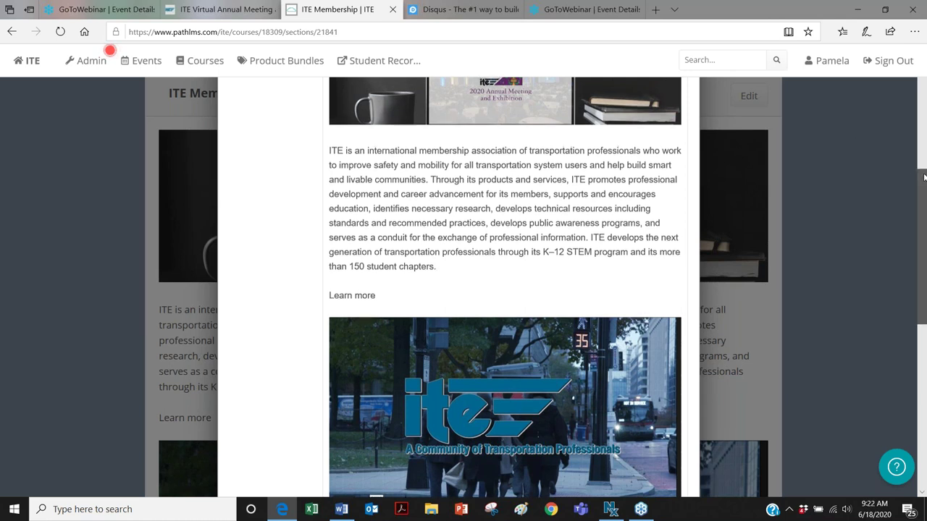
pyautogui.moveTo(924, 177); pyautogui.dragTo(917, 143)
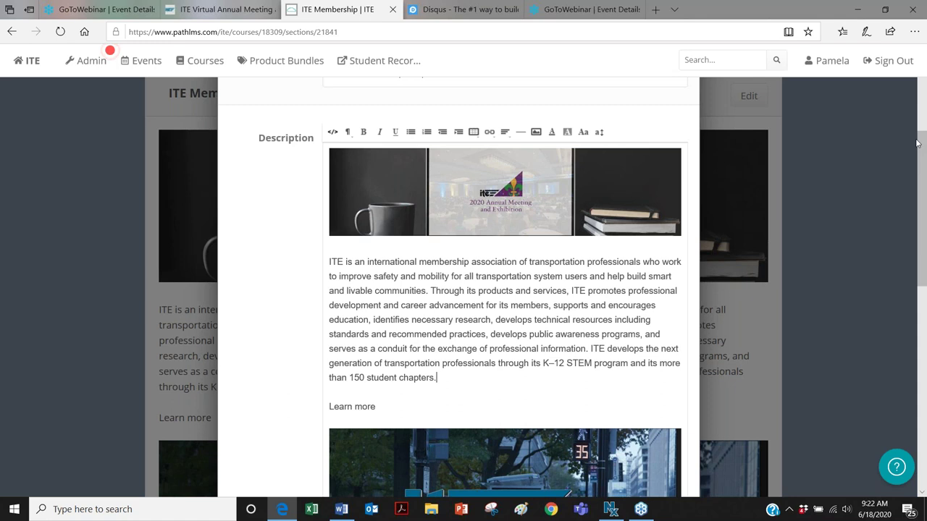
pyautogui.moveTo(921, 141); pyautogui.dragTo(924, 332)
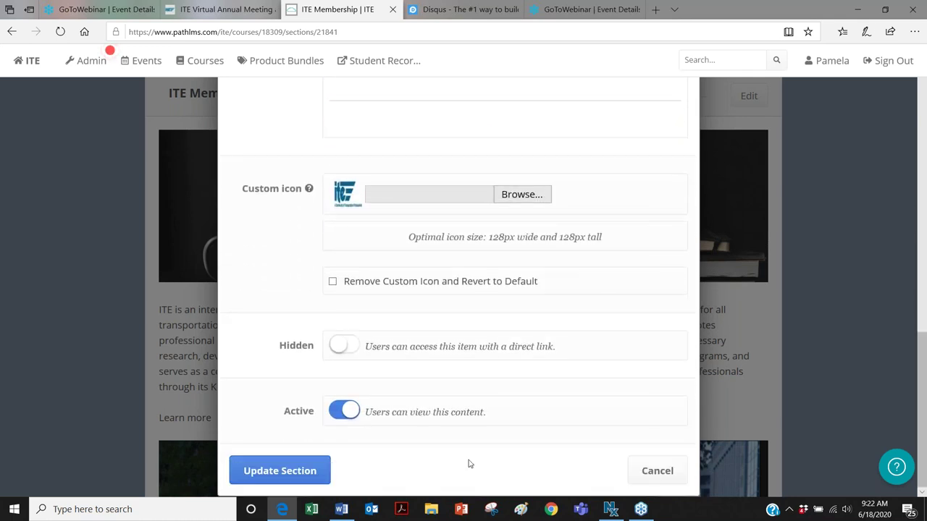
pyautogui.click(279, 472)
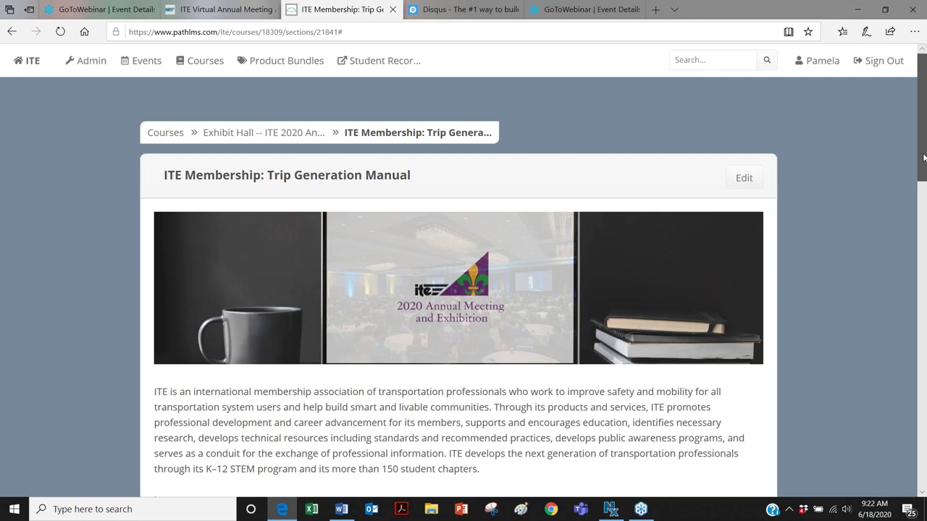
# Step: Reopen the ITE Membership section's edit form
pyautogui.moveTo(924, 199); pyautogui.dragTo(924, 268)
pyautogui.scroll(-5, 923, 268)
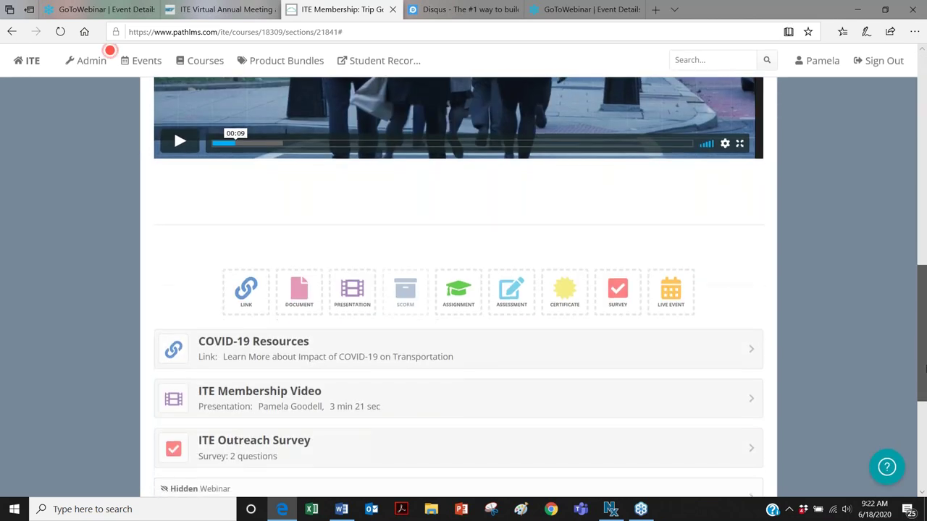
pyautogui.scroll(3, 924, 272)
pyautogui.scroll(6, 924, 272)
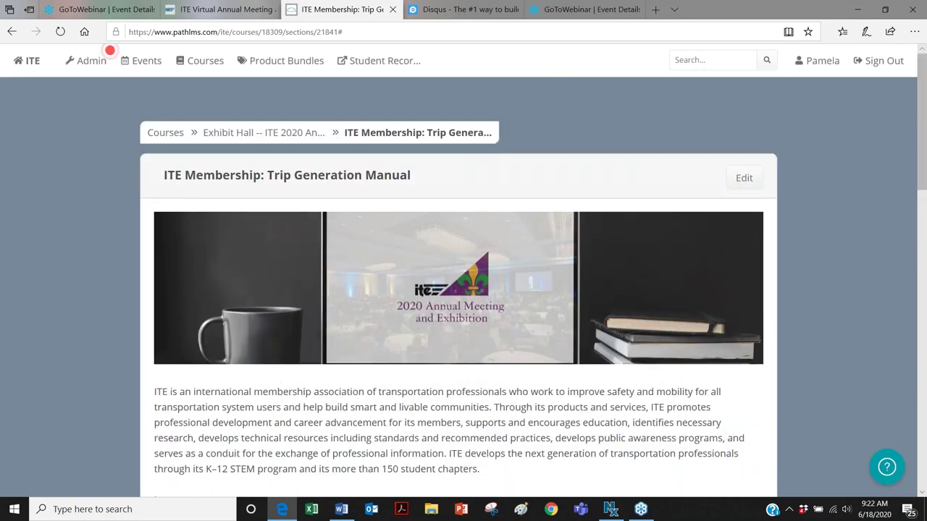
pyautogui.click(743, 178)
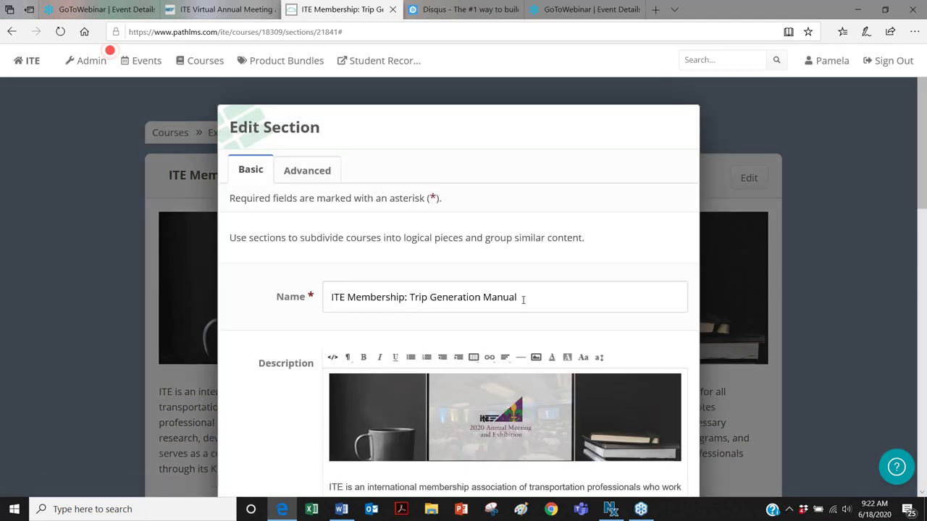
# Step: Delete the Trip Generation Manual suffix so the name reads ITE Membership
pyautogui.moveTo(517, 298); pyautogui.dragTo(403, 300)
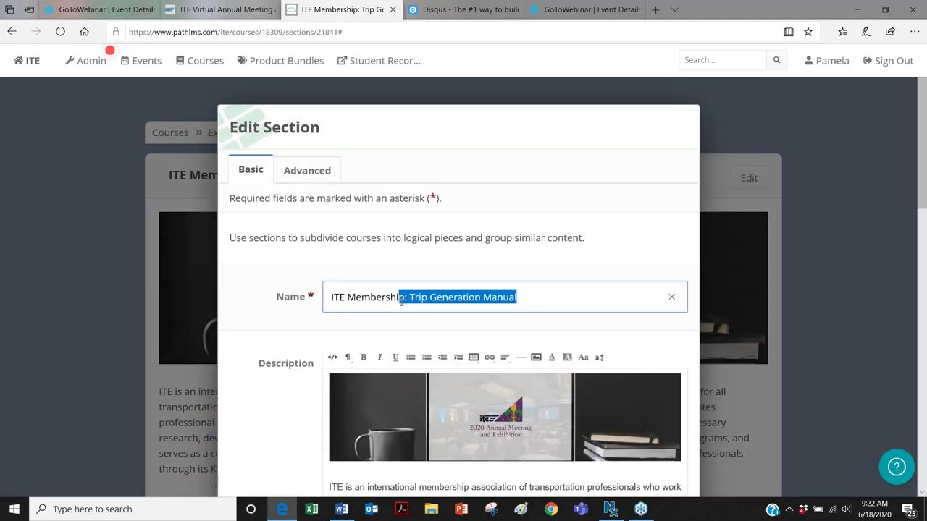
pyautogui.click(403, 301)
pyautogui.write('p')
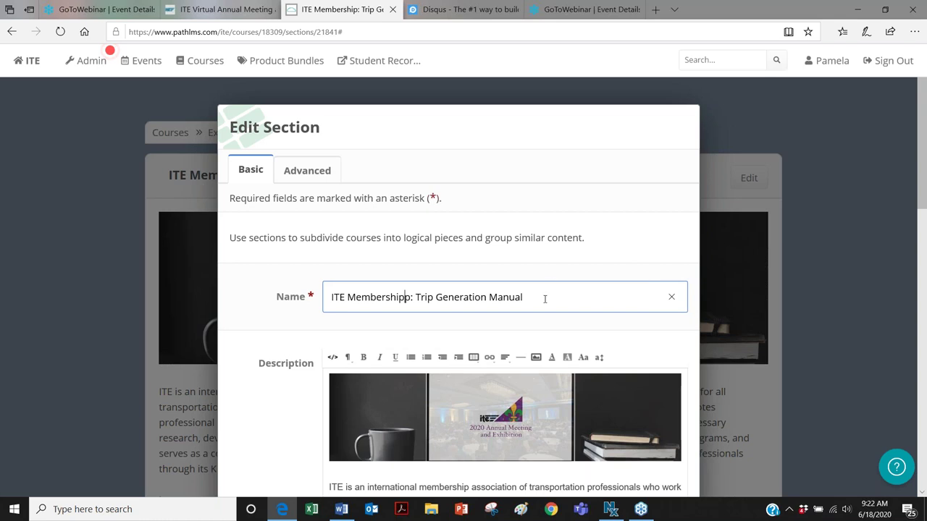
pyautogui.moveTo(536, 299); pyautogui.dragTo(407, 302)
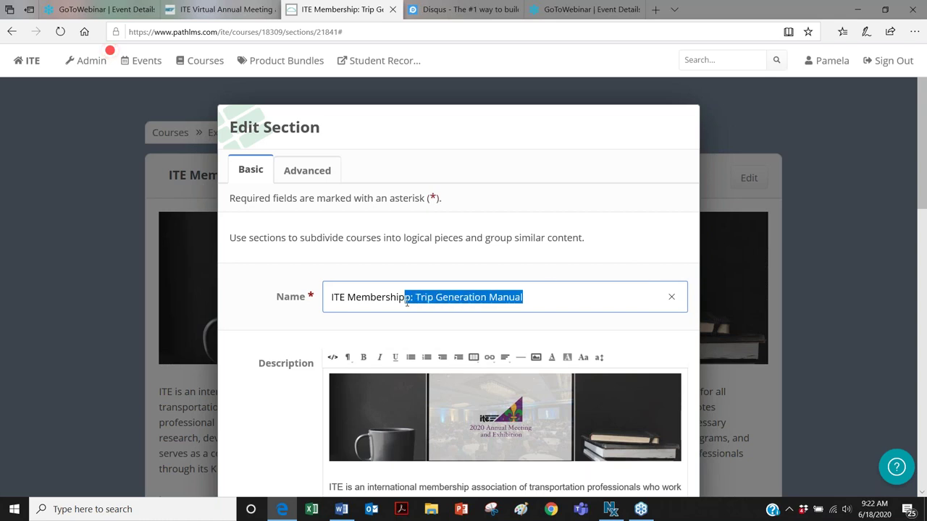
pyautogui.press('BackSpace')
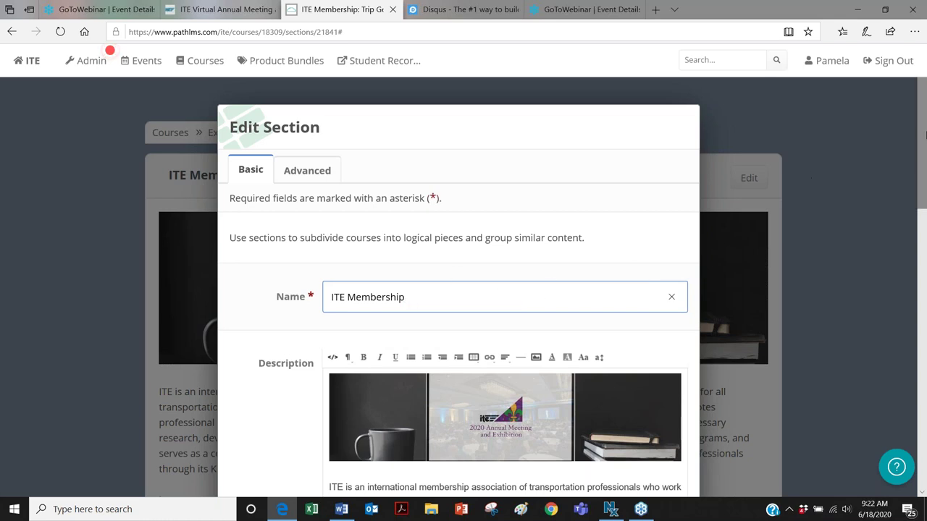
# Step: Save the section changes with Update Section
pyautogui.scroll(-1, 925, 194)
pyautogui.scroll(-6, 925, 194)
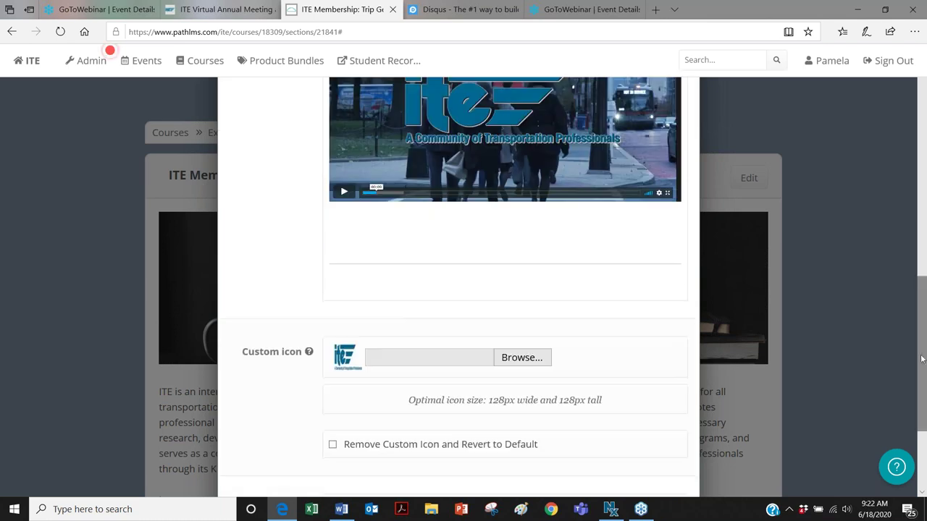
pyautogui.scroll(-2, 924, 420)
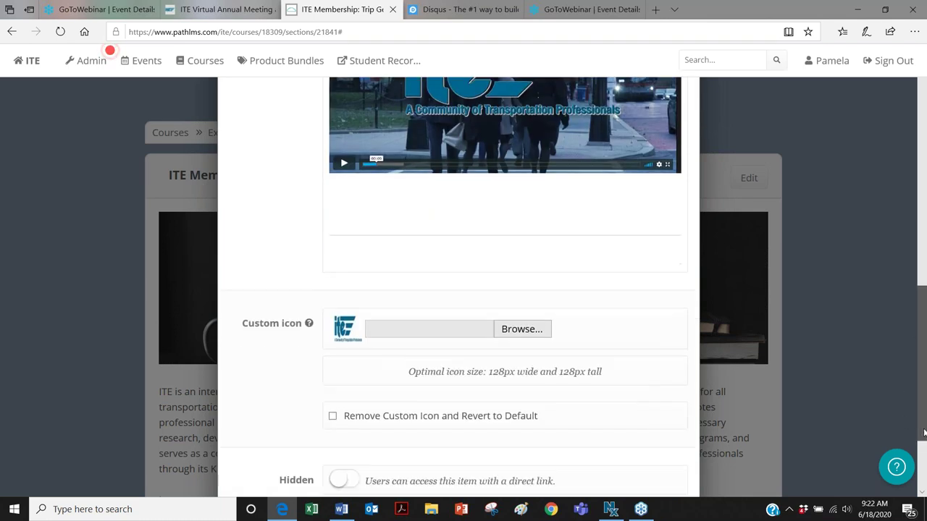
pyautogui.scroll(-1, 579, 449)
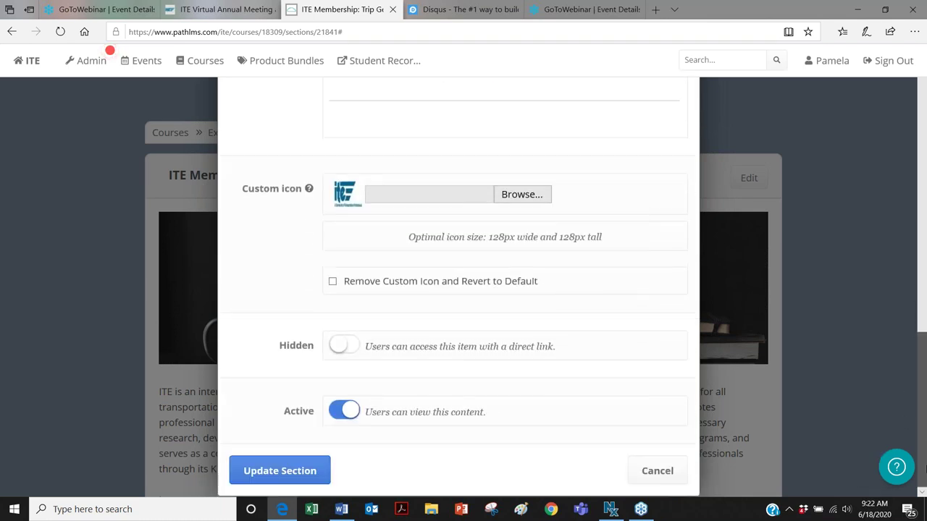
pyautogui.click(281, 471)
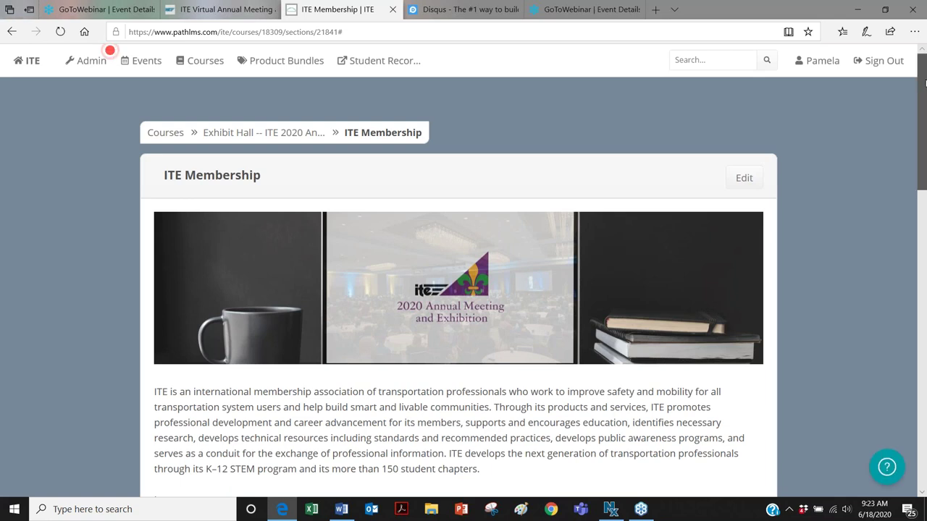
pyautogui.moveTo(924, 83); pyautogui.dragTo(924, 287)
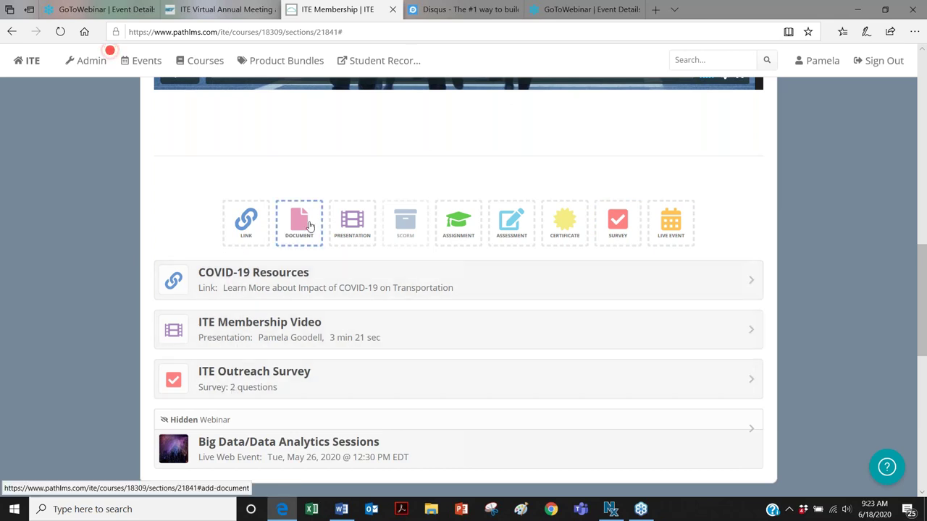
pyautogui.click(352, 237)
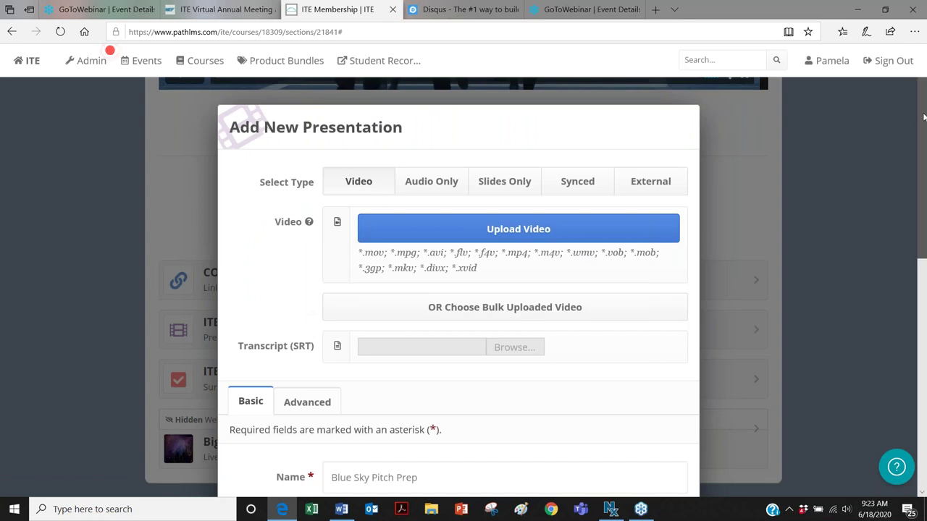
pyautogui.scroll(-1, 923, 131)
pyautogui.moveTo(922, 132); pyautogui.dragTo(925, 194)
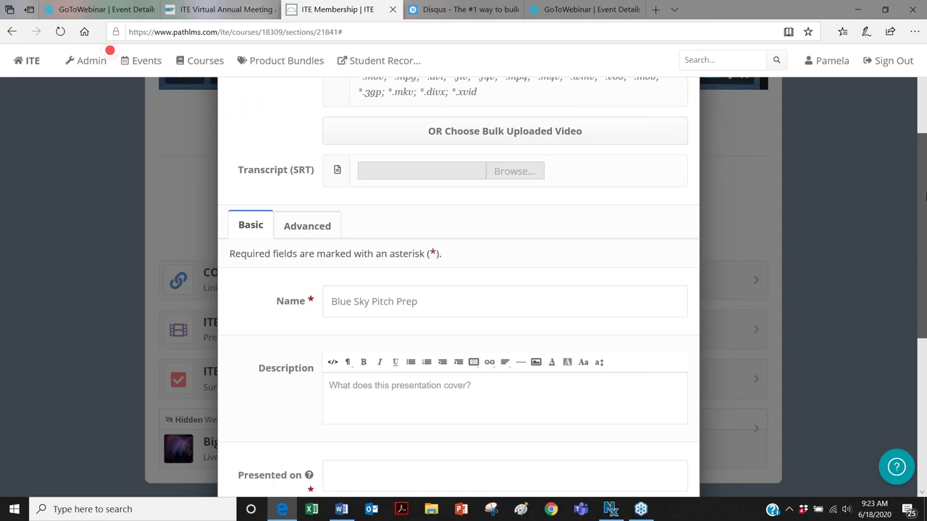
pyautogui.moveTo(925, 194); pyautogui.dragTo(440, 132)
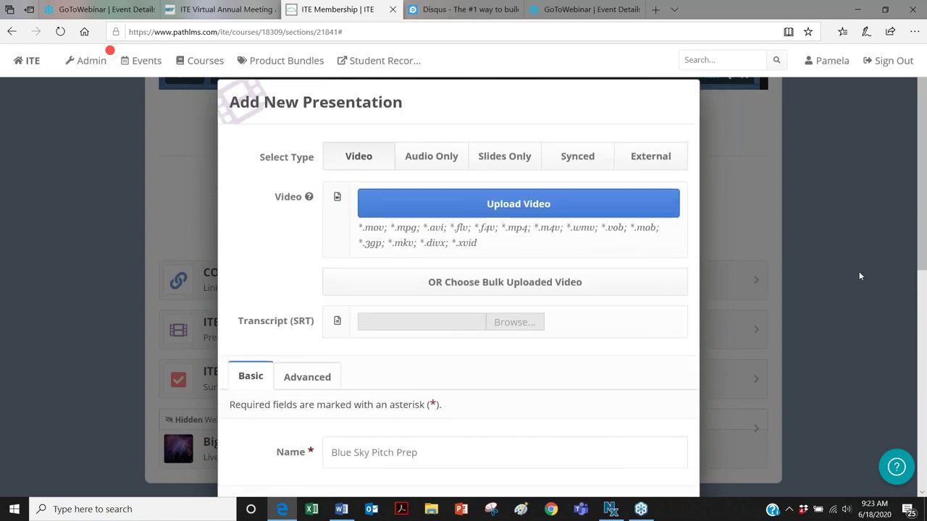
pyautogui.click(317, 382)
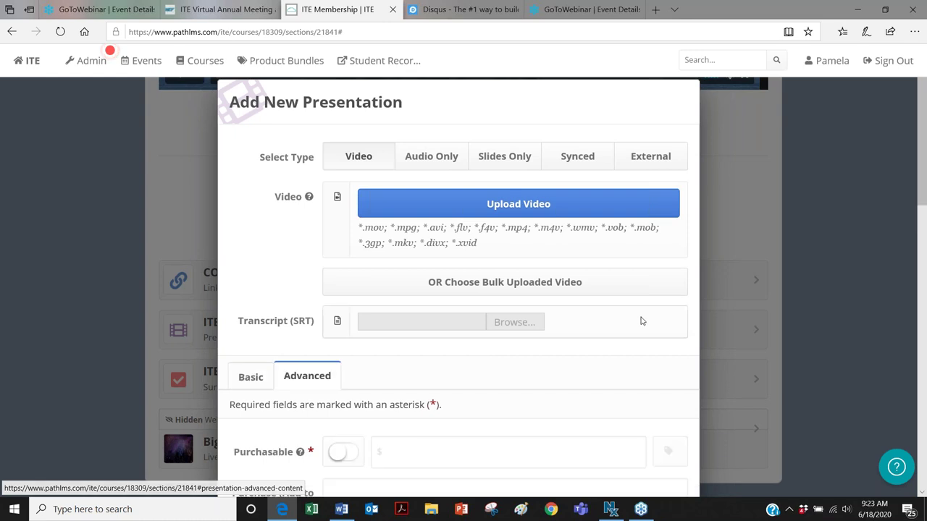
pyautogui.moveTo(922, 136); pyautogui.dragTo(924, 454)
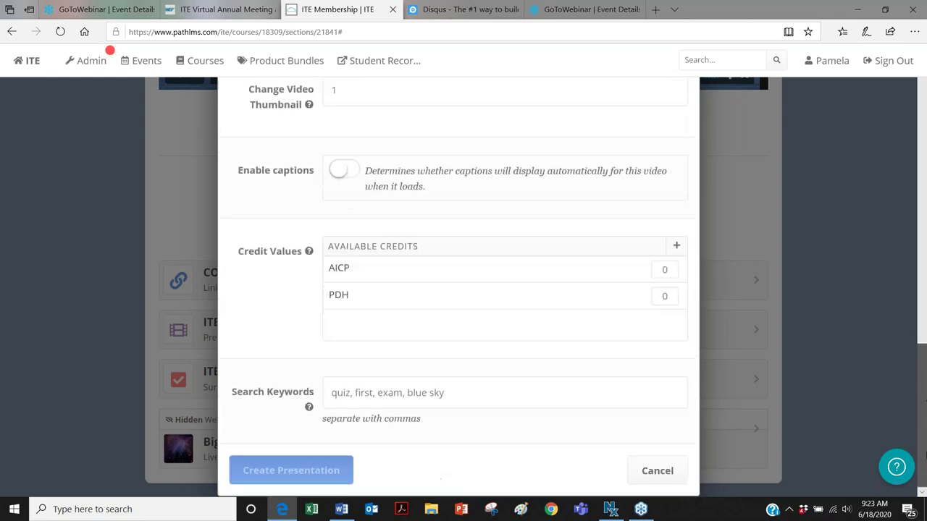
pyautogui.click(654, 472)
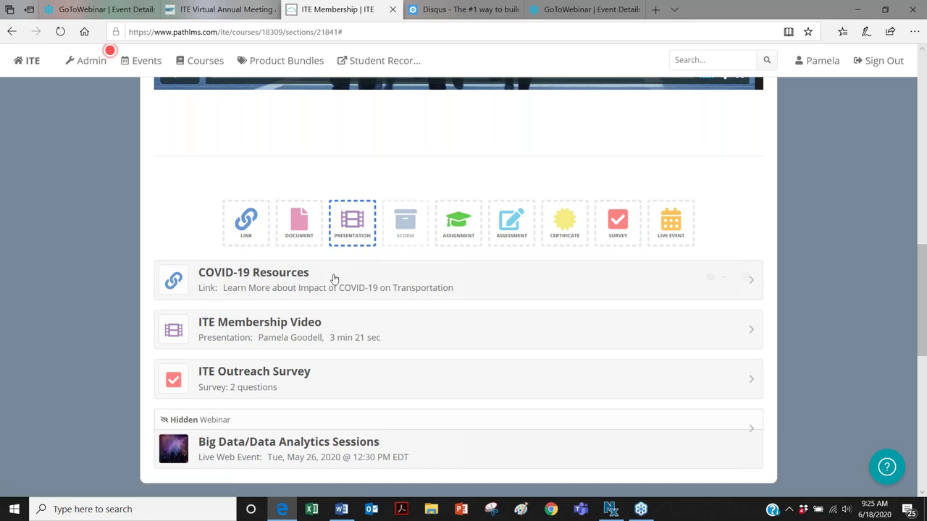
pyautogui.click(246, 225)
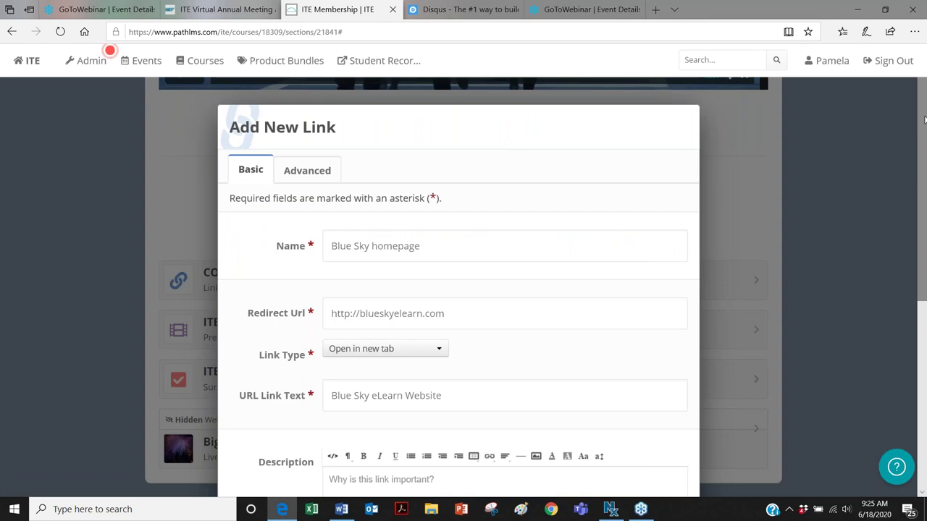
pyautogui.moveTo(923, 121); pyautogui.dragTo(925, 211)
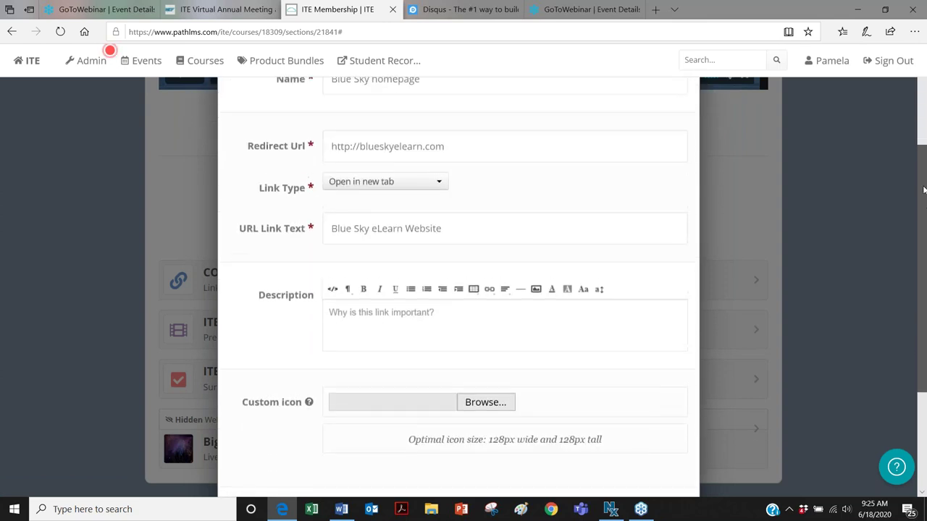
pyautogui.scroll(3, 923, 188)
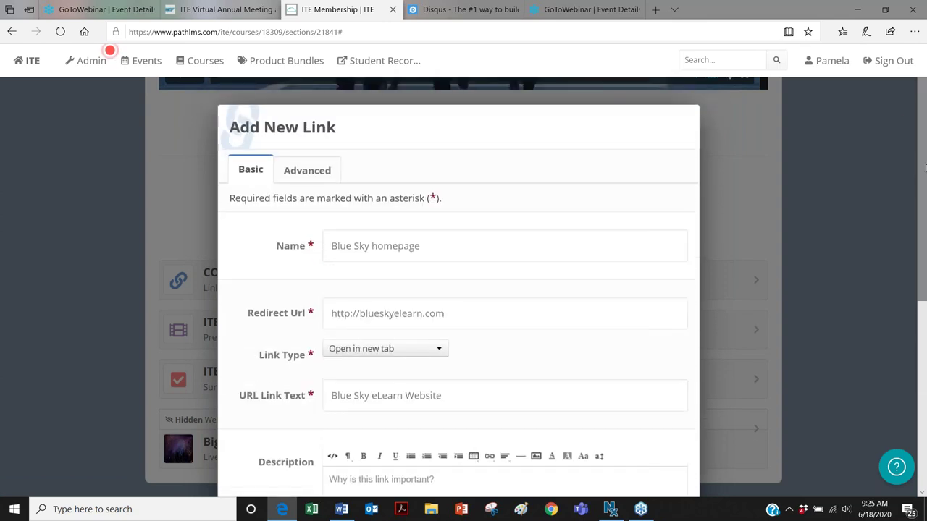
pyautogui.scroll(-5, 924, 183)
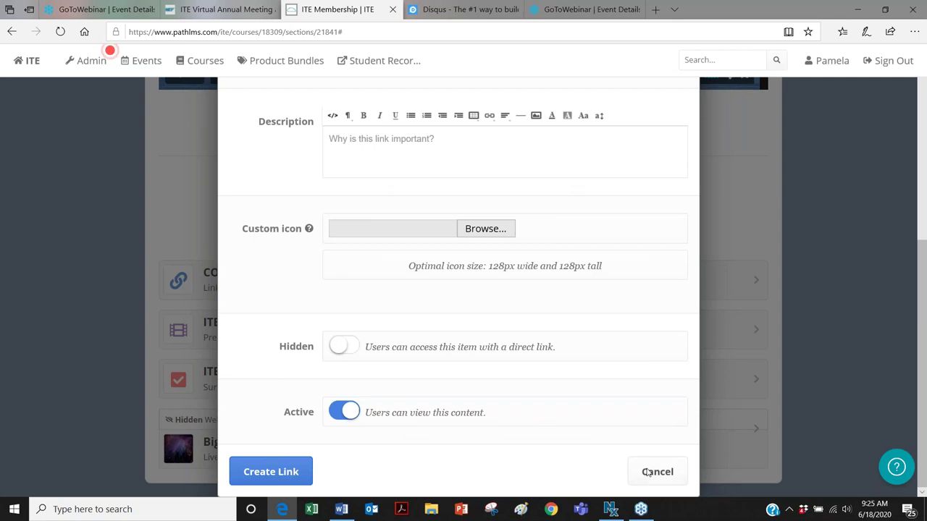
pyautogui.click(648, 473)
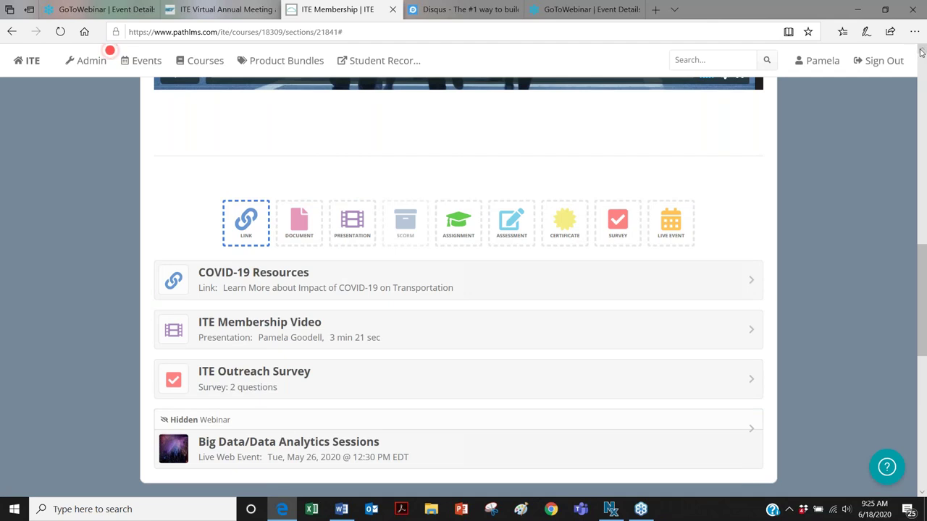
# Step: Open the ITE Membership Video item in the section
pyautogui.scroll(3, 920, 52)
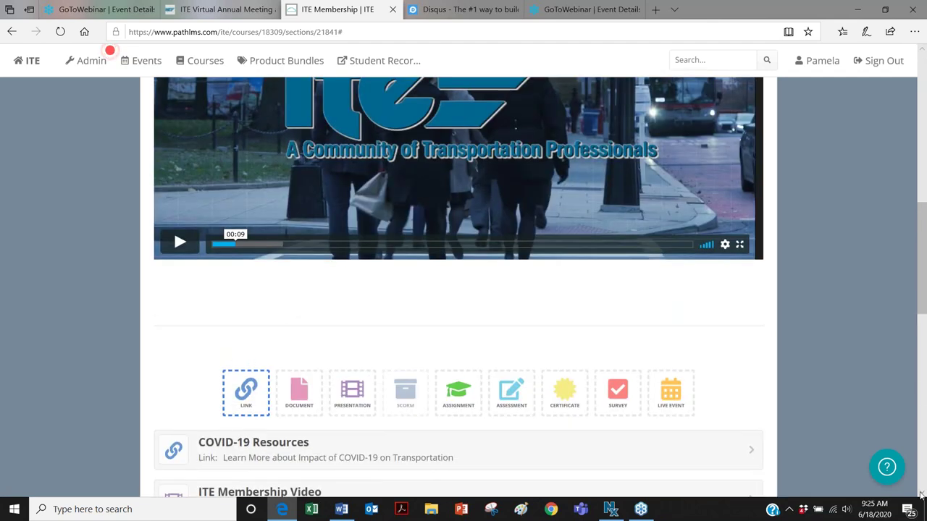
pyautogui.scroll(-4, 923, 494)
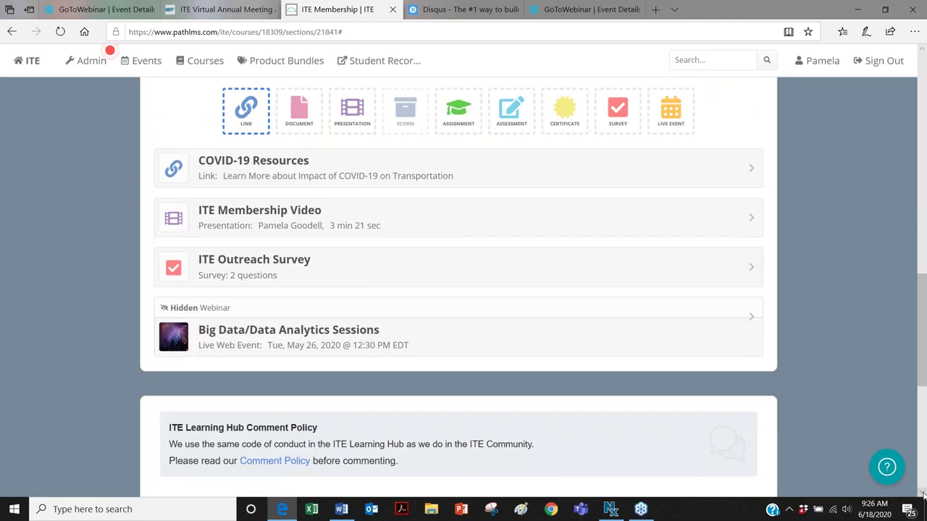
pyautogui.click(296, 214)
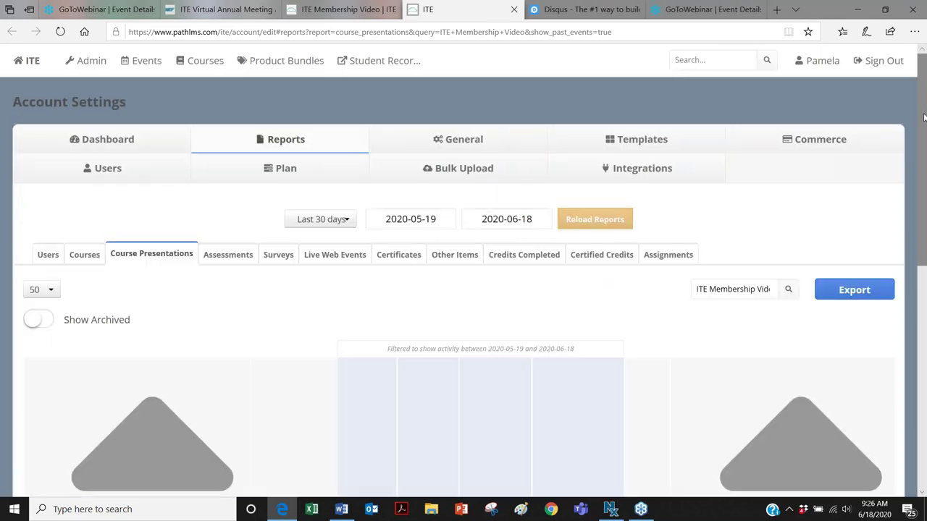
pyautogui.moveTo(924, 114); pyautogui.dragTo(924, 281)
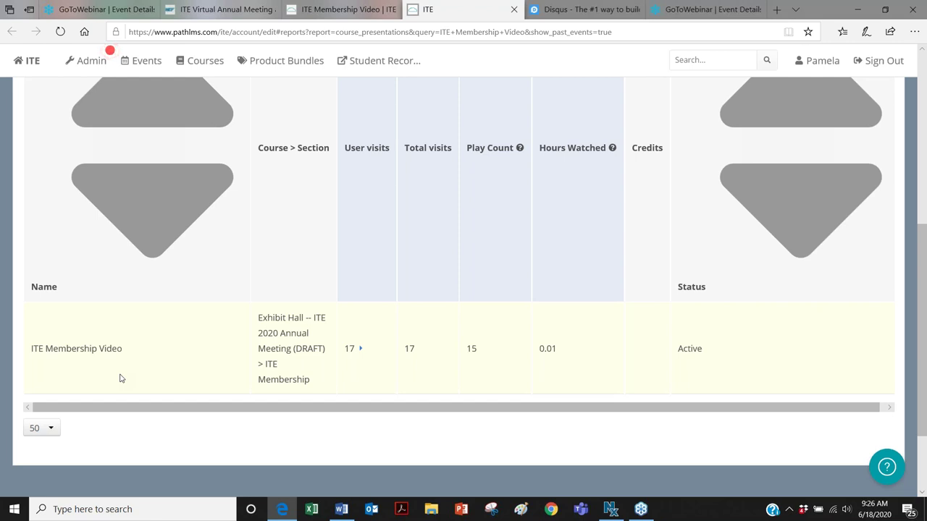
pyautogui.click(351, 349)
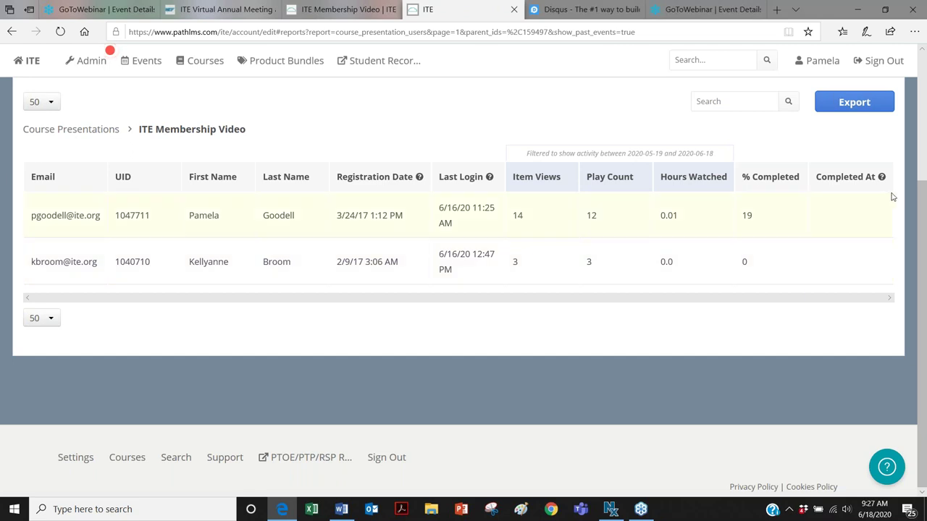
# Step: Review the ITE Membership Video's per-user visits, then move to the Courses usage report
pyautogui.moveTo(921, 192); pyautogui.dragTo(910, 64)
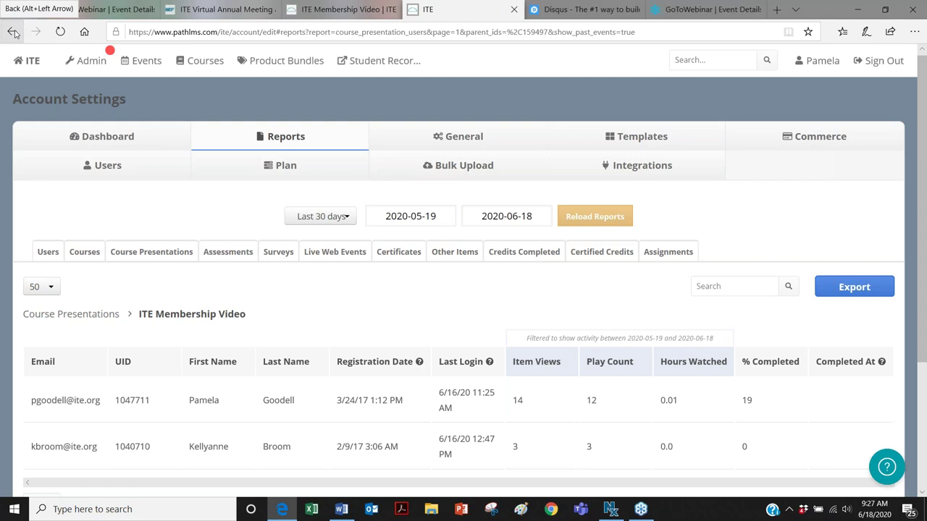
pyautogui.click(82, 253)
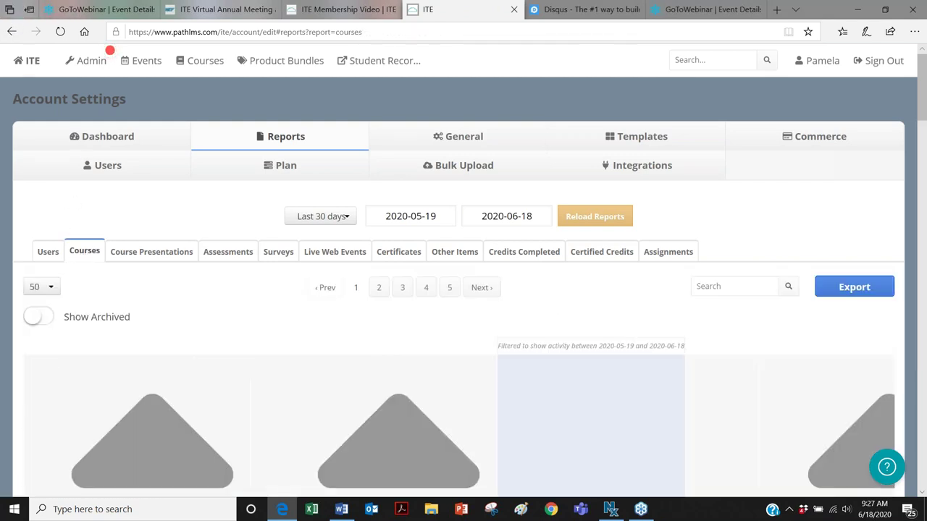
# Step: Enter 'exhibit hall' in the Courses report search and export the report by email
pyautogui.moveTo(922, 101); pyautogui.dragTo(924, 146)
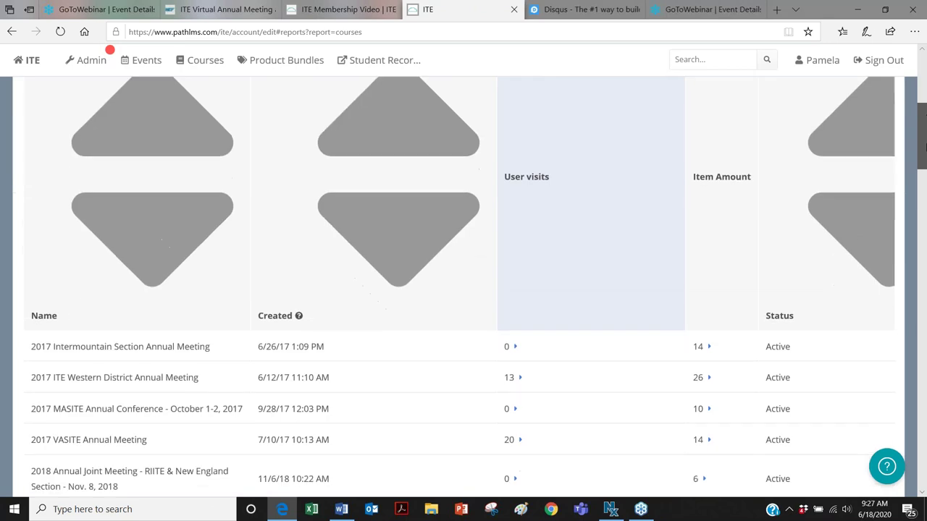
pyautogui.scroll(4, 705, 238)
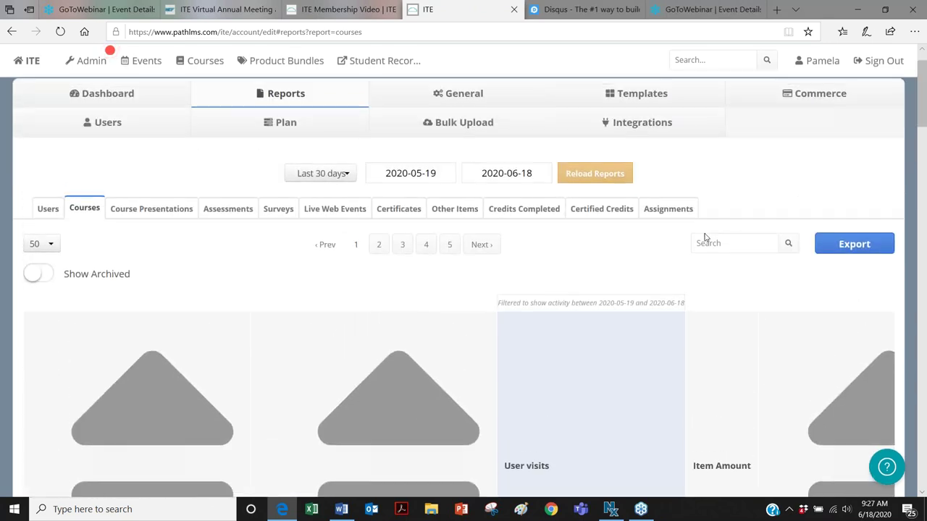
pyautogui.click(702, 238)
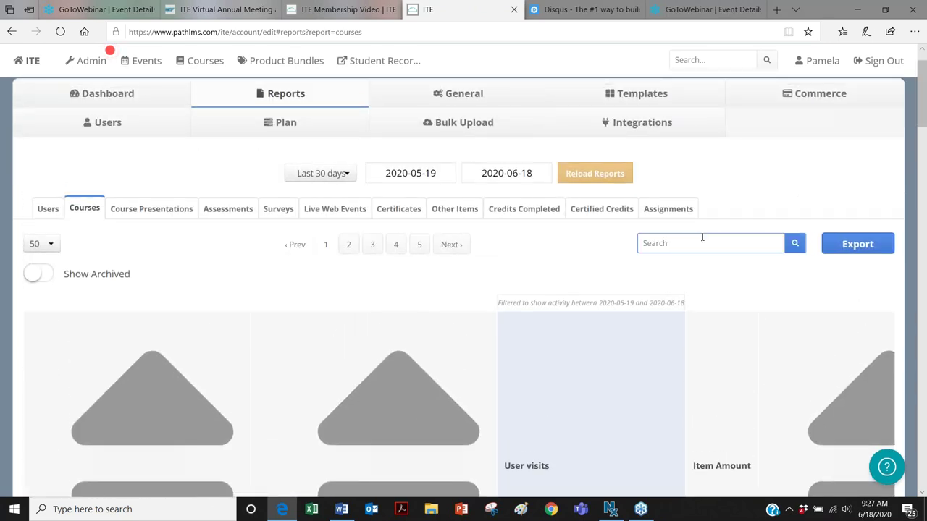
pyautogui.write('exhibit hall')
pyautogui.click(865, 246)
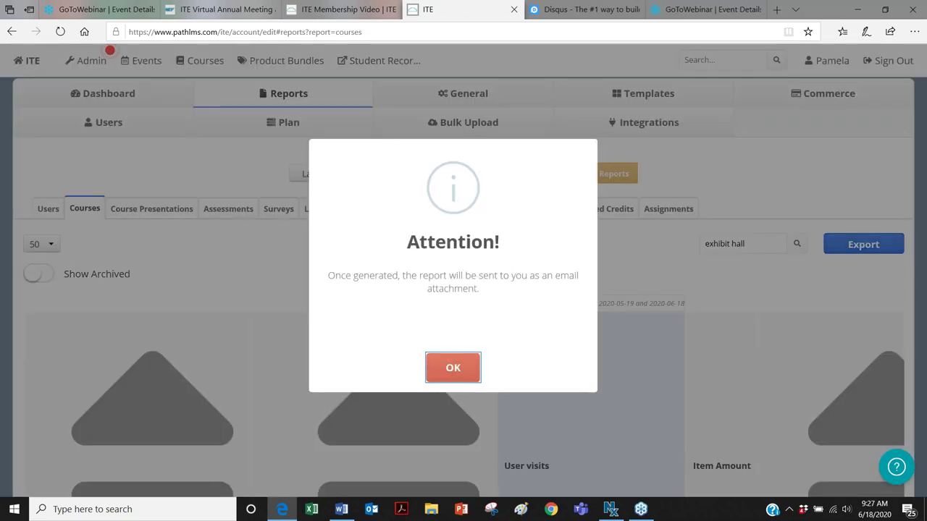
pyautogui.click(447, 367)
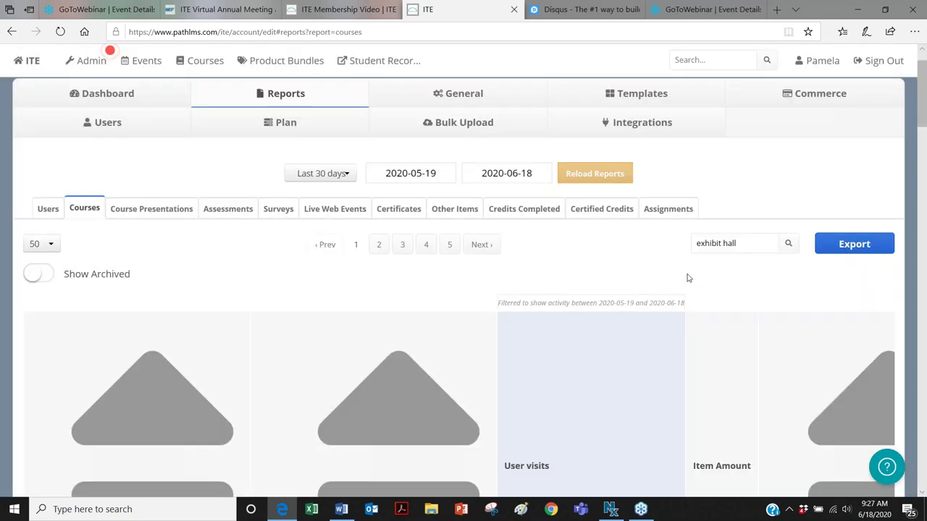
# Step: Filter the report to exhibit hall and open the Exhibit Hall course's 71 user visits
pyautogui.click(788, 244)
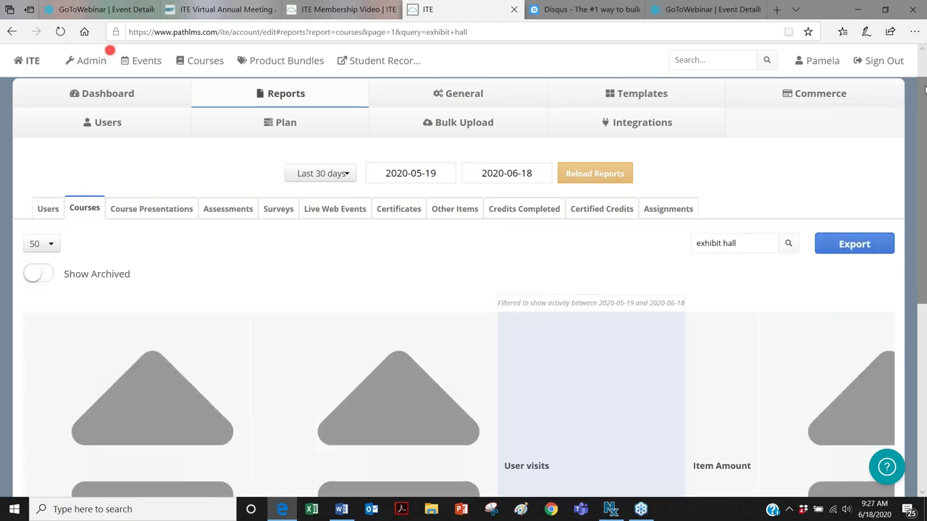
pyautogui.scroll(-1, 924, 142)
pyautogui.moveTo(923, 142); pyautogui.dragTo(924, 244)
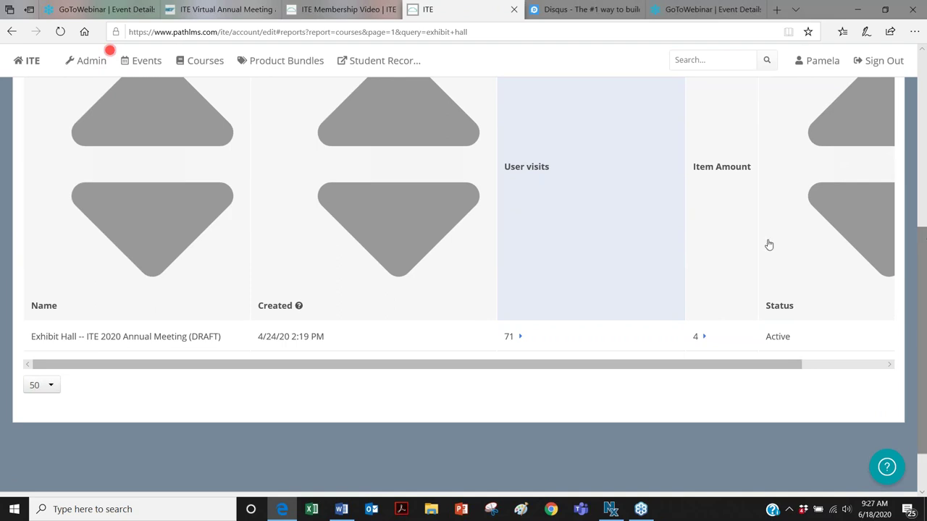
pyautogui.click(508, 337)
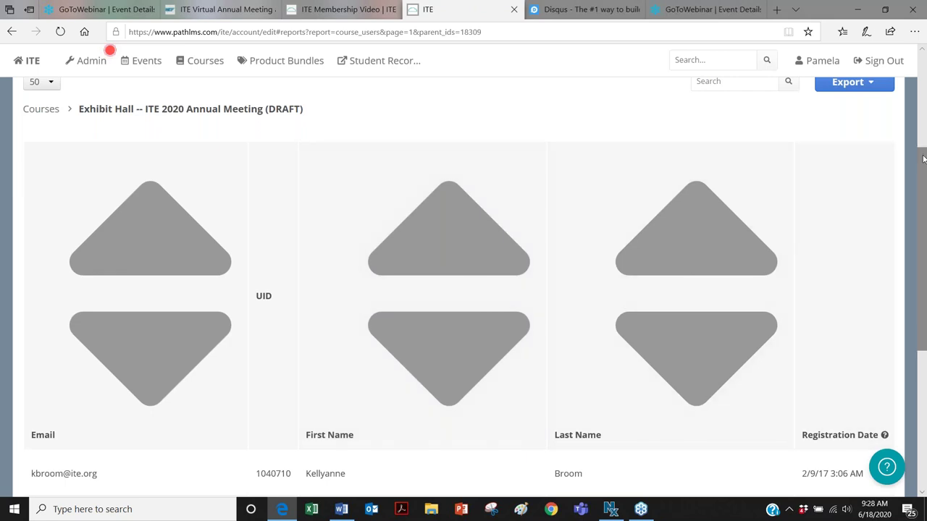
# Step: Scroll through the Exhibit Hall course's user report, then switch to the Disqus homepage
pyautogui.moveTo(924, 160); pyautogui.dragTo(893, 90)
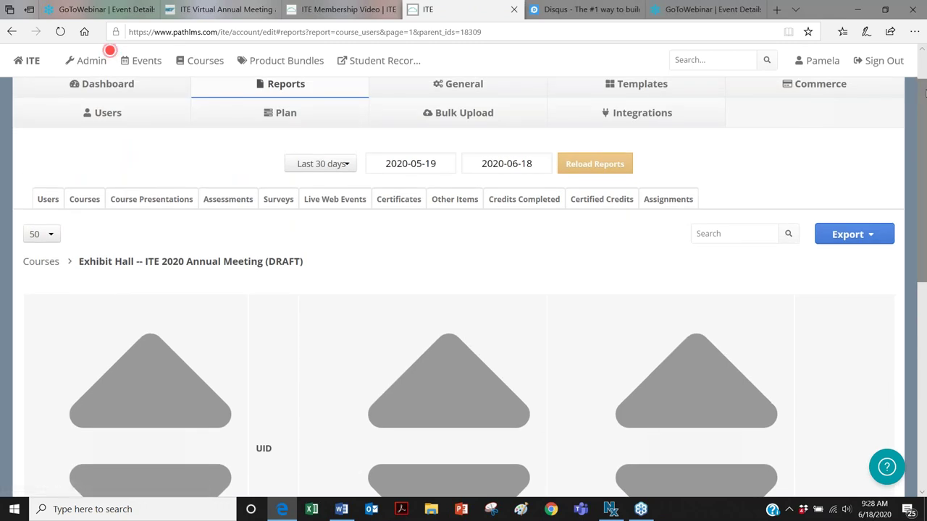
pyautogui.moveTo(923, 93); pyautogui.dragTo(922, 61)
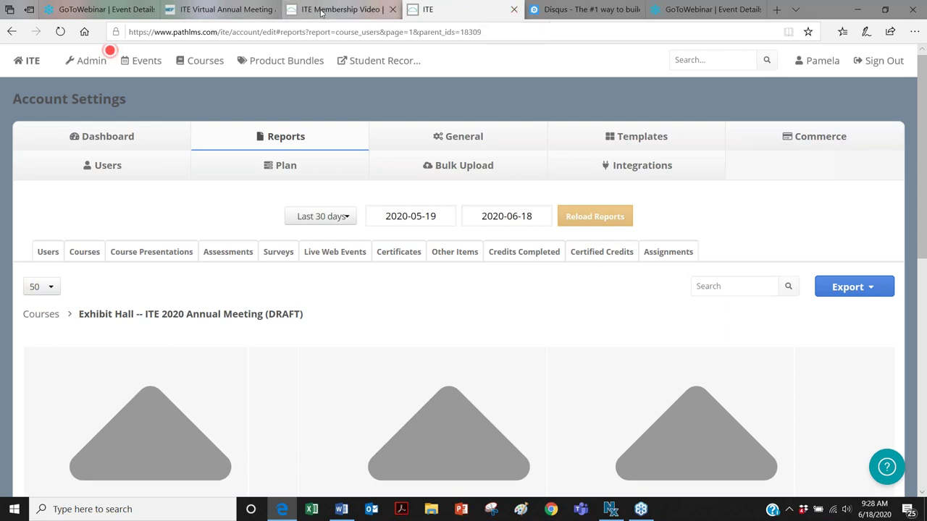
pyautogui.moveTo(320, 12)
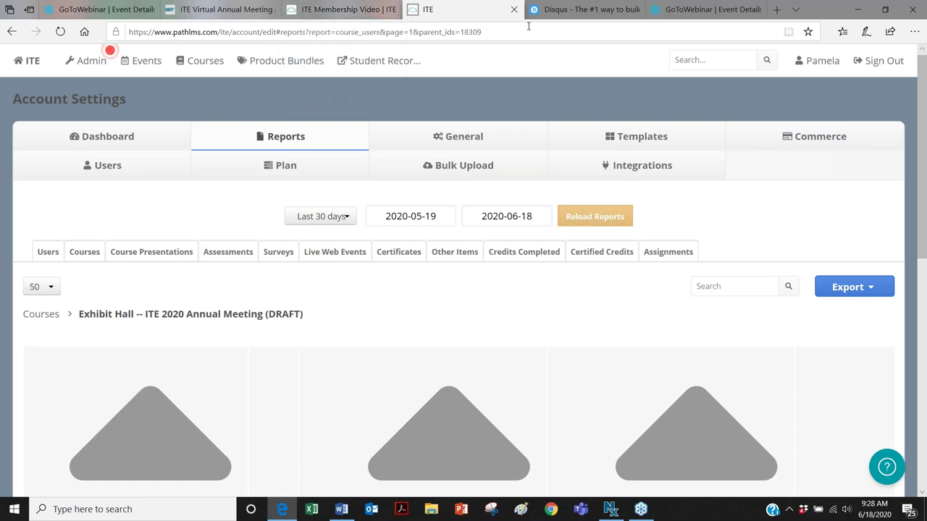
pyautogui.click(579, 9)
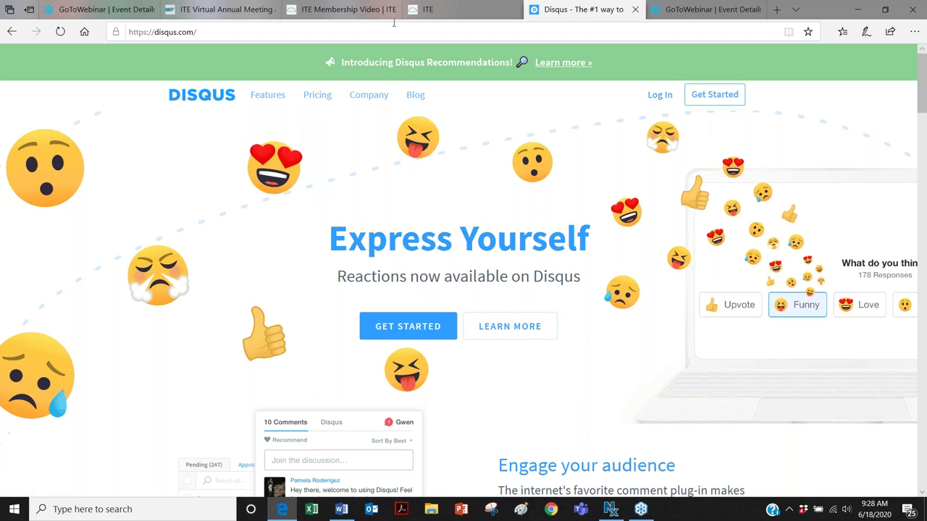
# Step: Open the ITE Membership section page and scroll through its resources and two-comment Disqus discussion
pyautogui.click(337, 10)
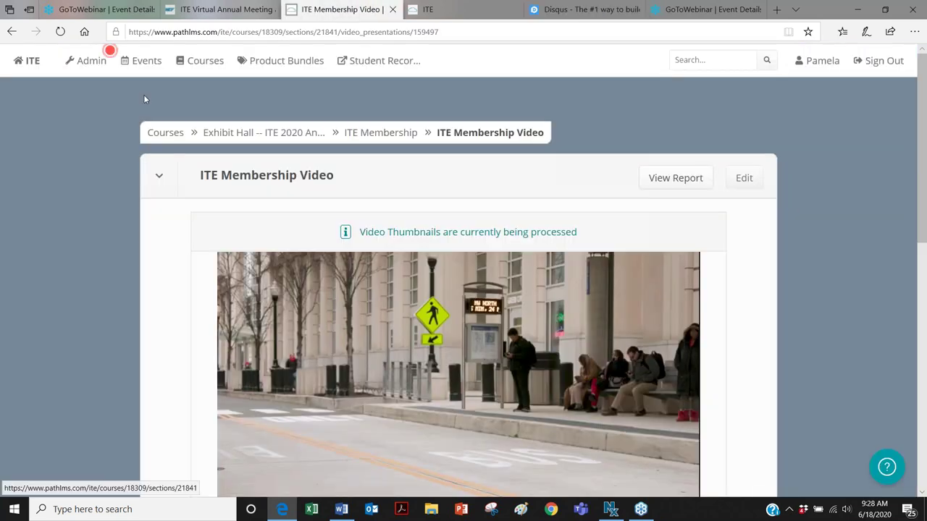
pyautogui.click(371, 133)
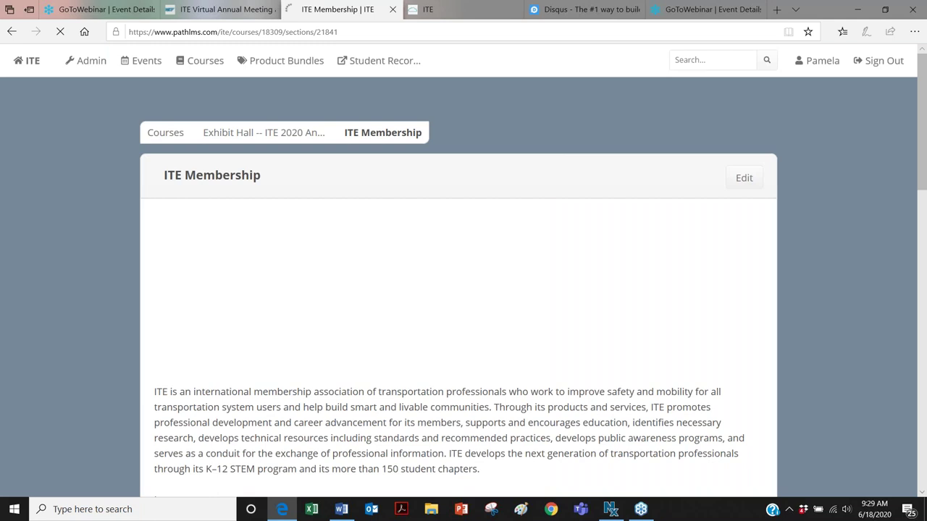
pyautogui.moveTo(924, 118); pyautogui.dragTo(924, 310)
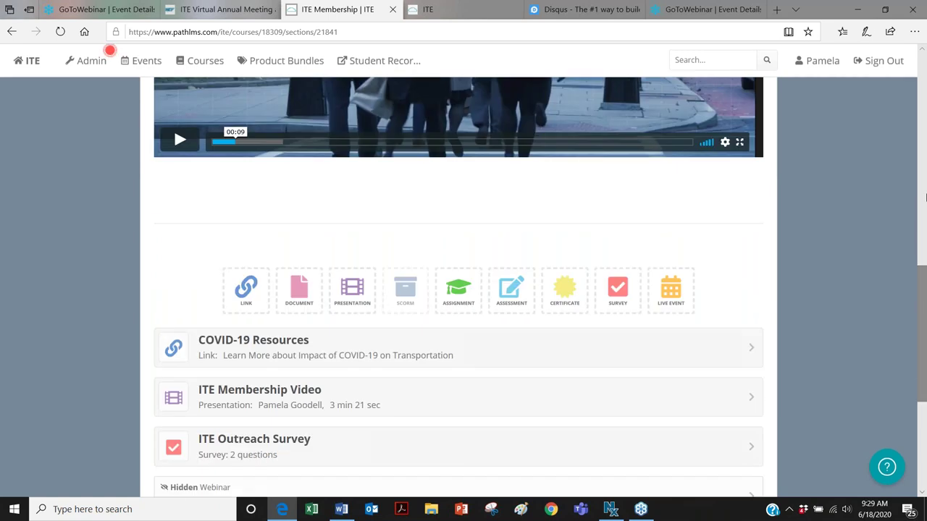
pyautogui.scroll(-1, 925, 428)
pyautogui.scroll(-5, 925, 429)
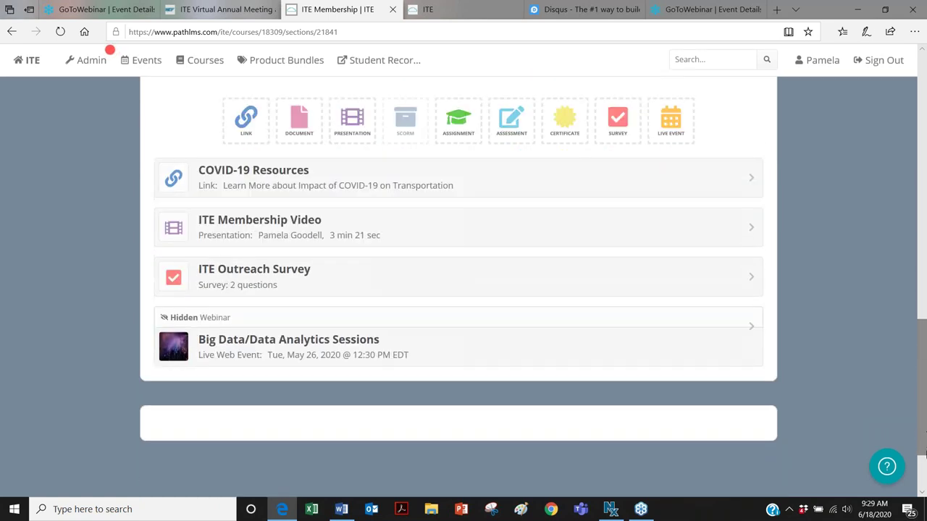
pyautogui.scroll(-3, 925, 447)
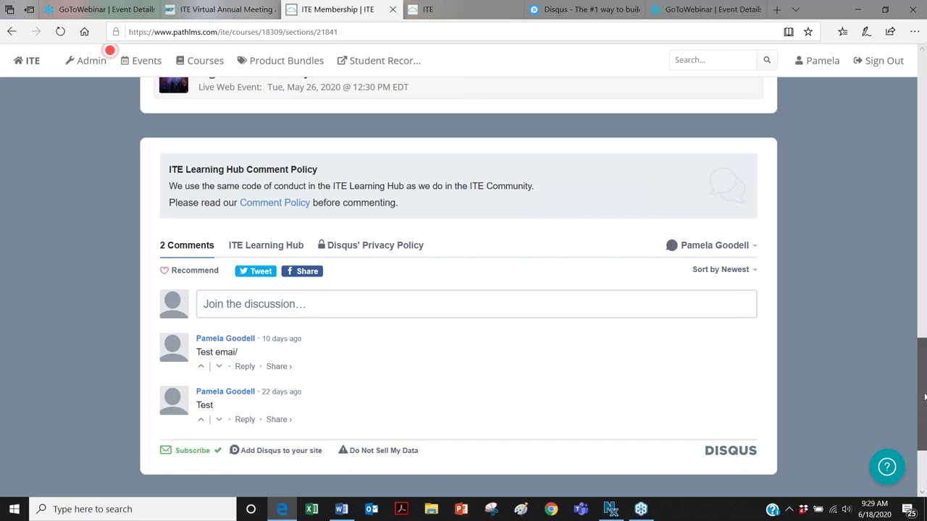
pyautogui.moveTo(923, 409); pyautogui.dragTo(895, 168)
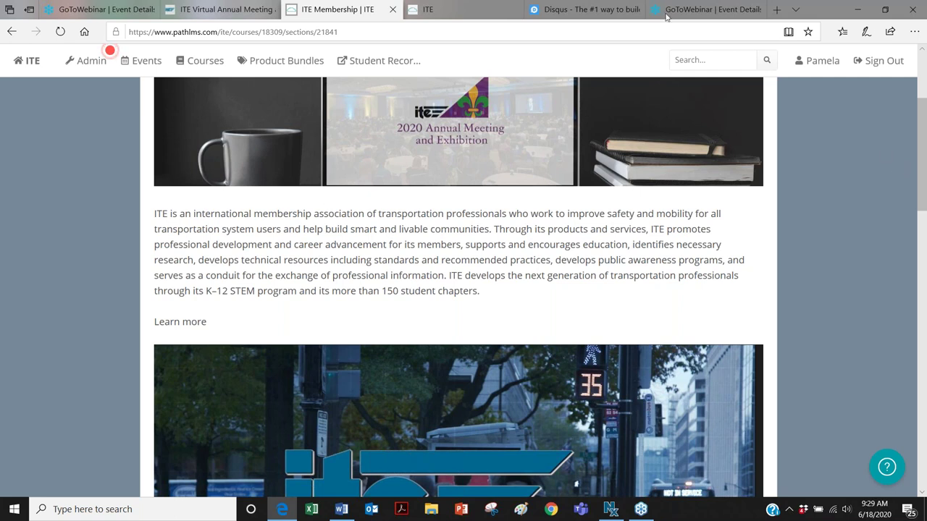
# Step: Scroll through the Disqus plans and pricing page, then close the Disqus tab
pyautogui.click(571, 11)
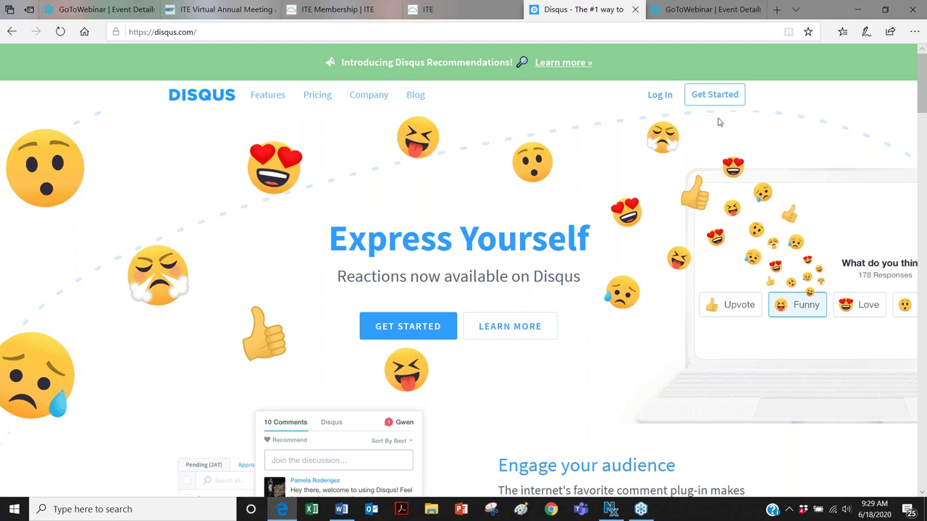
pyautogui.click(317, 97)
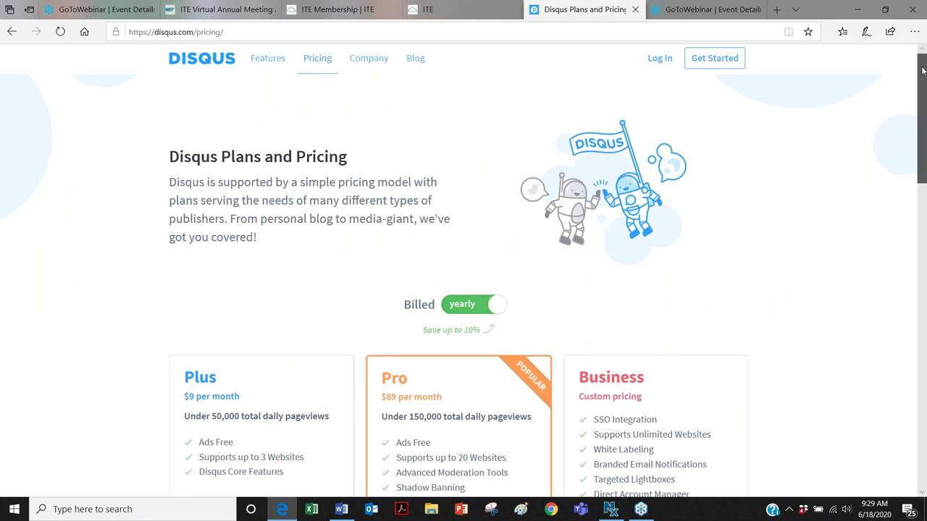
pyautogui.moveTo(922, 70); pyautogui.dragTo(924, 195)
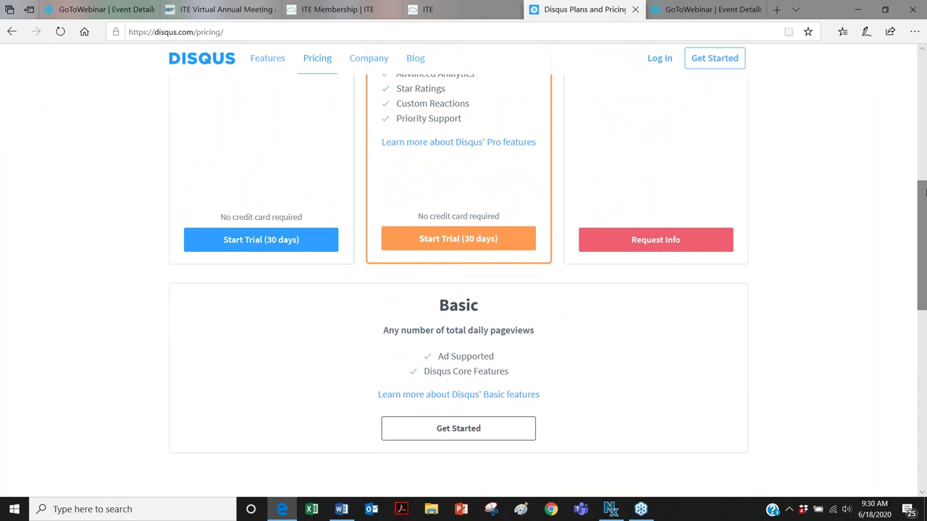
pyautogui.moveTo(923, 191); pyautogui.dragTo(915, 138)
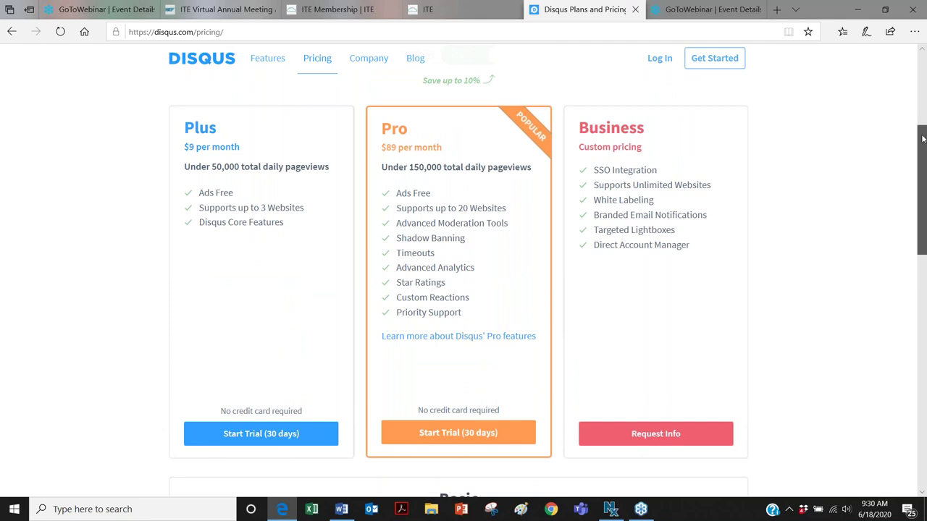
pyautogui.moveTo(923, 136); pyautogui.dragTo(913, 76)
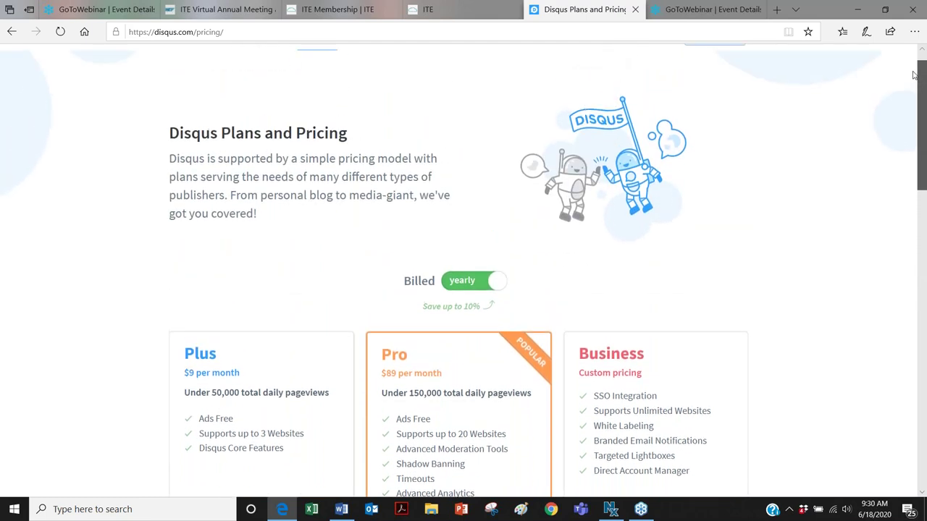
pyautogui.moveTo(913, 75); pyautogui.dragTo(924, 182)
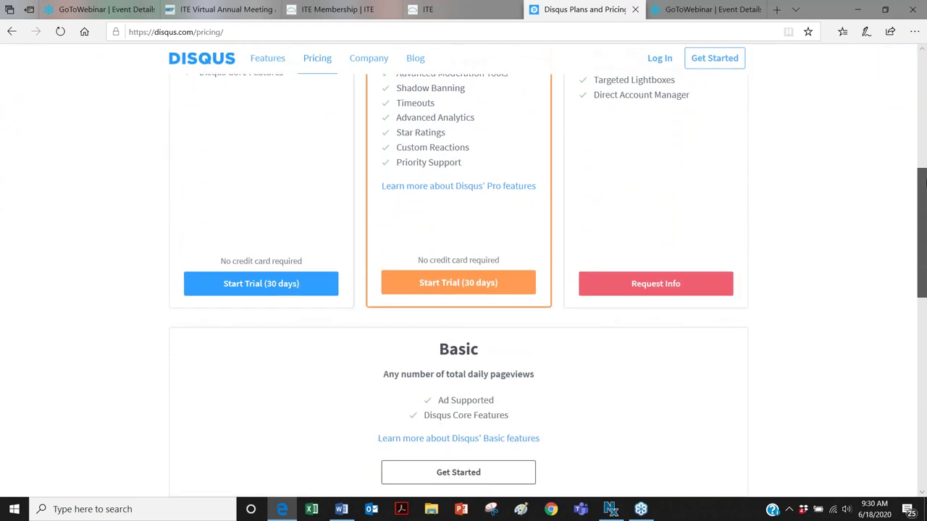
pyautogui.moveTo(924, 182); pyautogui.dragTo(912, 105)
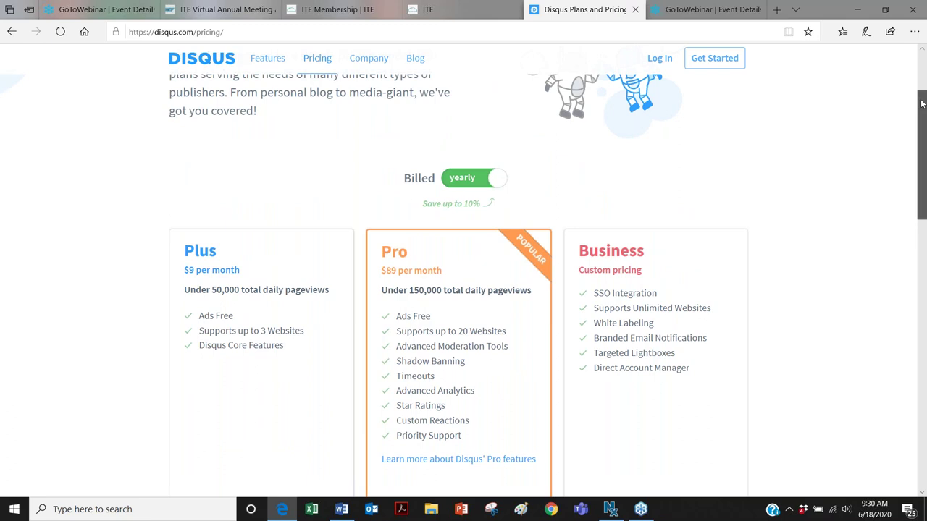
pyautogui.moveTo(923, 105); pyautogui.dragTo(924, 69)
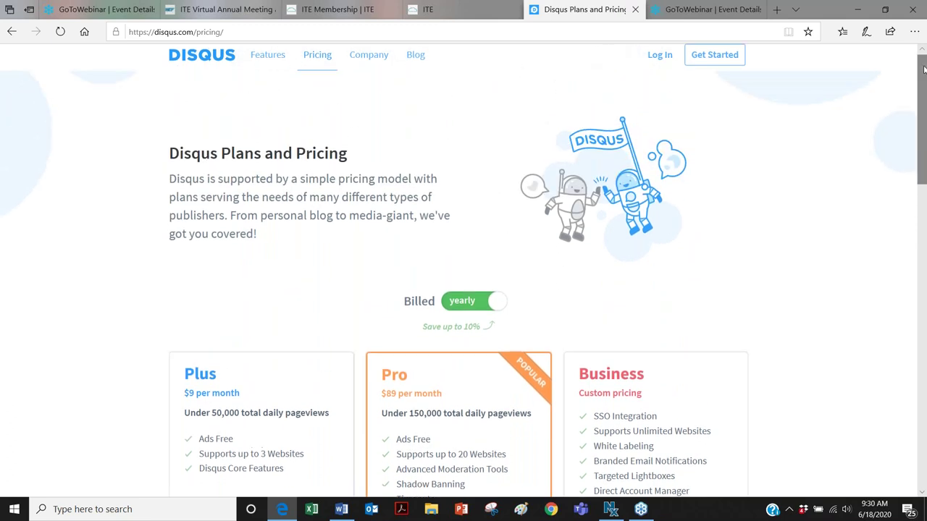
pyautogui.click(635, 10)
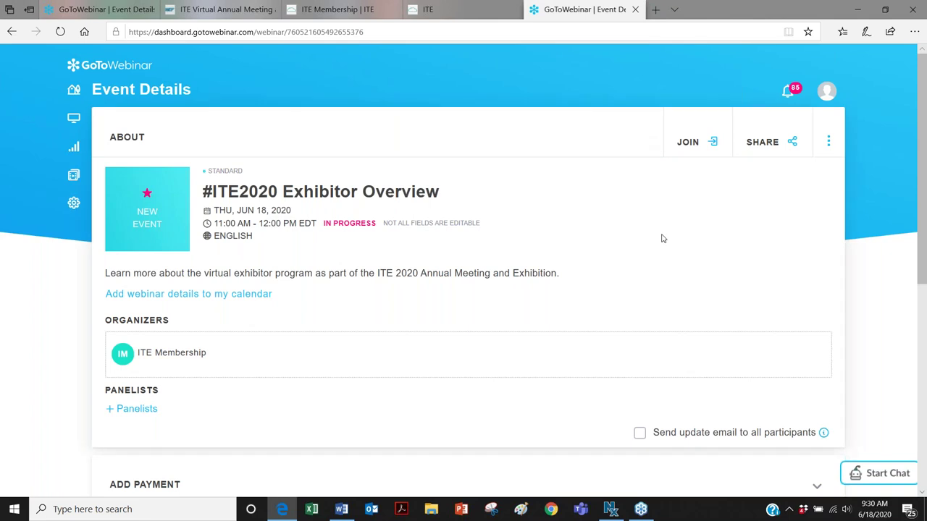
# Step: Show Exhibitor Showcase_FINAL_2 in Word with its $1,500, $3,500 and $4,500 exhibitor fee table
pyautogui.click(343, 510)
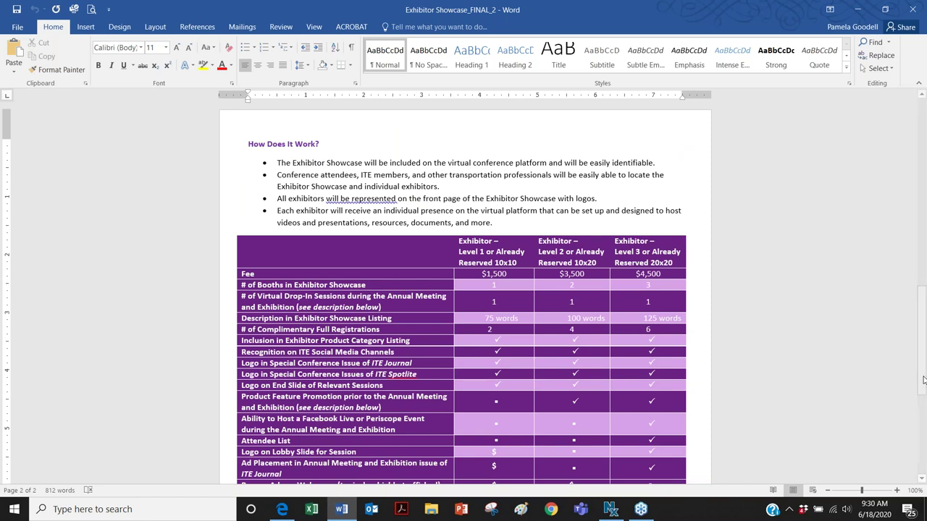
pyautogui.moveTo(923, 391); pyautogui.dragTo(923, 409)
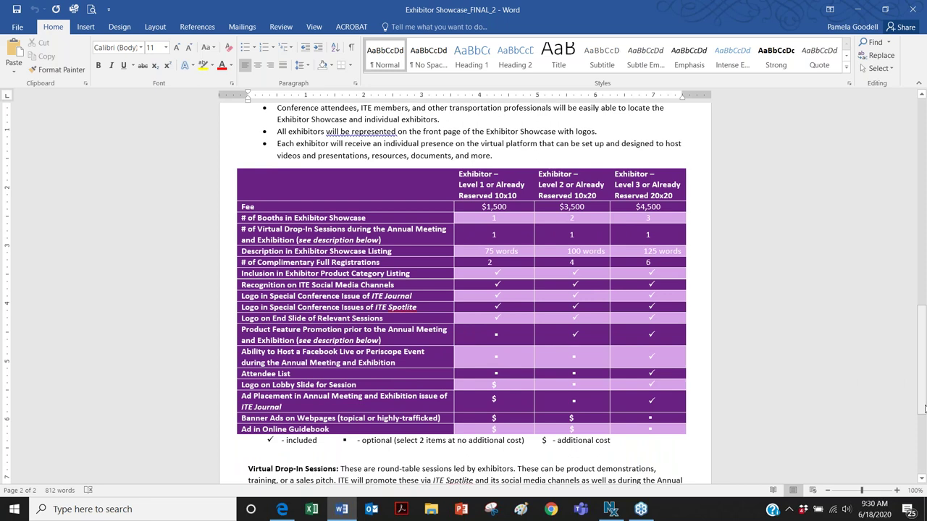